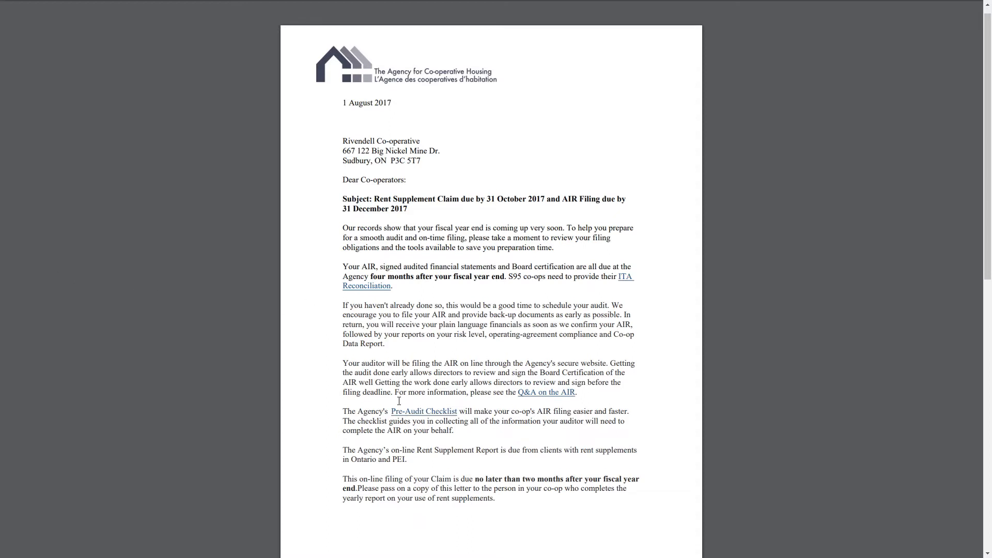
# - Open the rent supplement site from the letter's secure link and log in with the co-op's username and password
pyautogui.scroll(-7, 401, 372)
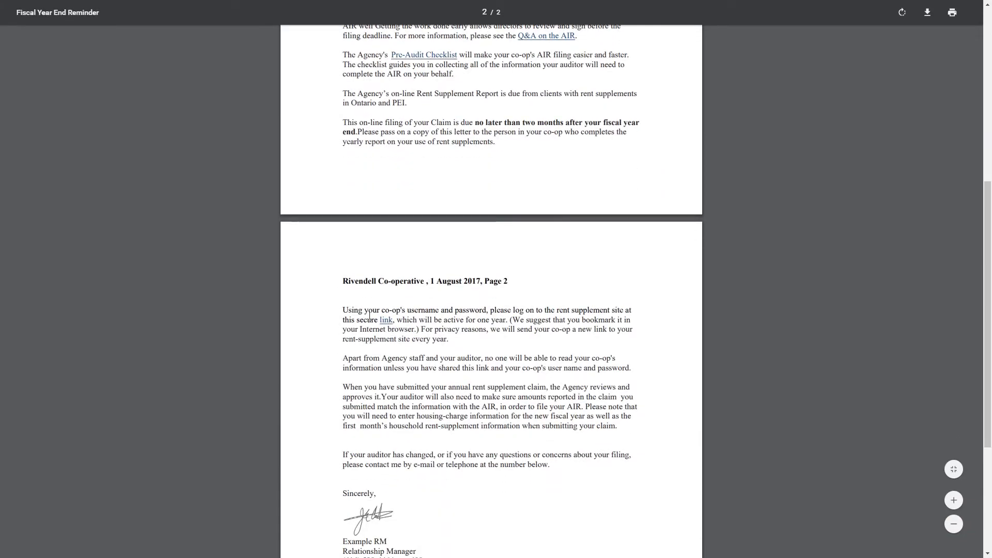
pyautogui.click(387, 320)
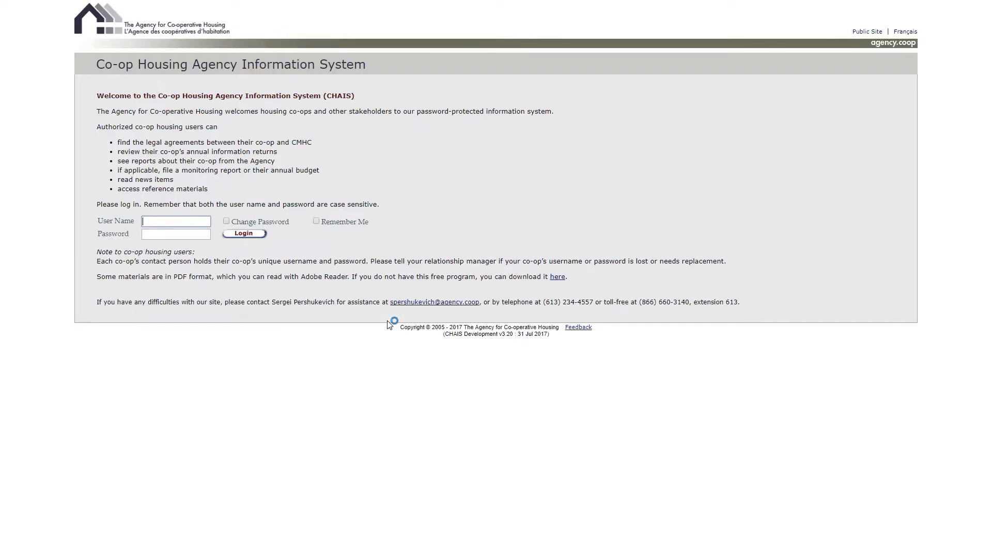
pyautogui.click(184, 223)
pyautogui.write('rivendell')
pyautogui.press('Tab')
pyautogui.write('••••••')
pyautogui.press('Return')
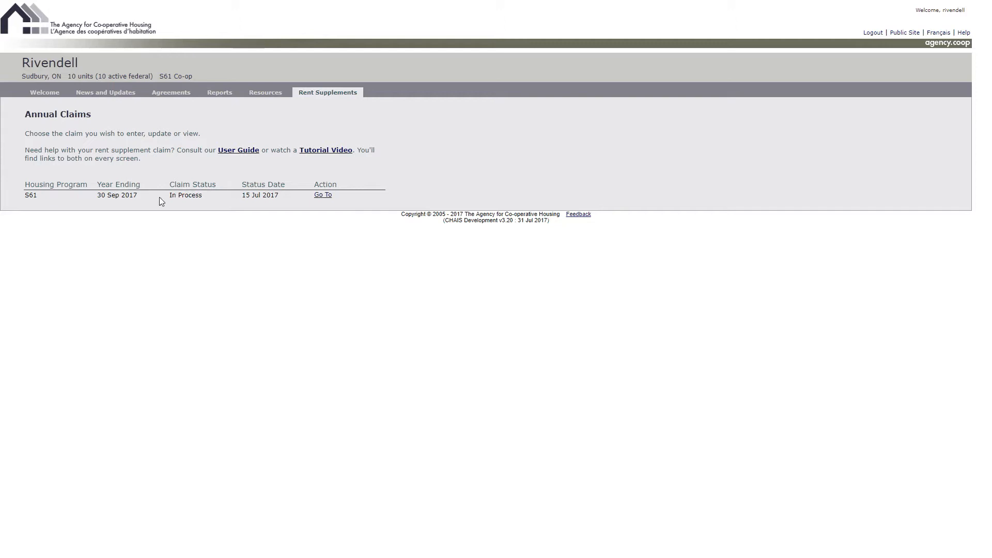
# - Open the claim for the year ending 30 Sep 2017 and save housing charges of 1,000 for APW2A, 1,100 for APW2B and 1,200 for APW2C
pyautogui.click(320, 198)
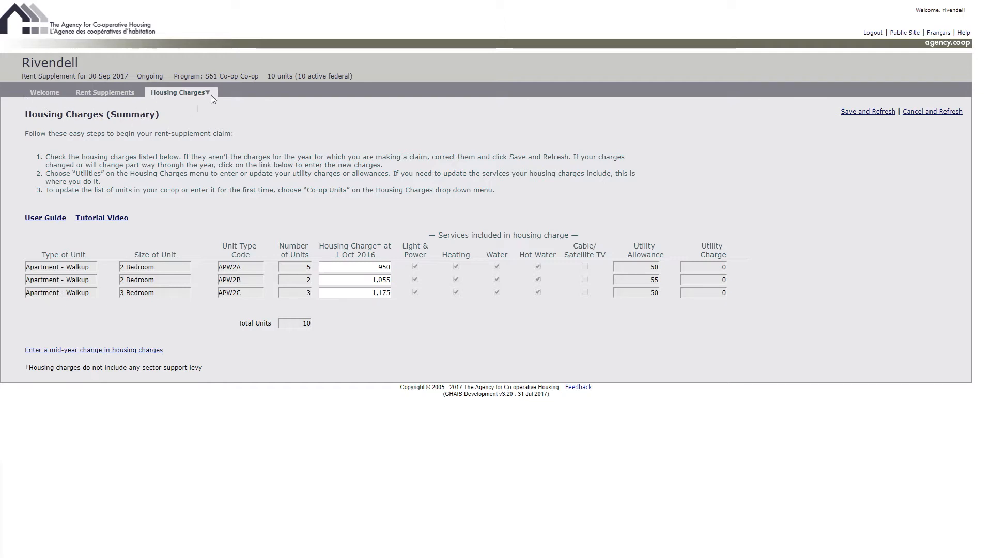
pyautogui.moveTo(210, 92)
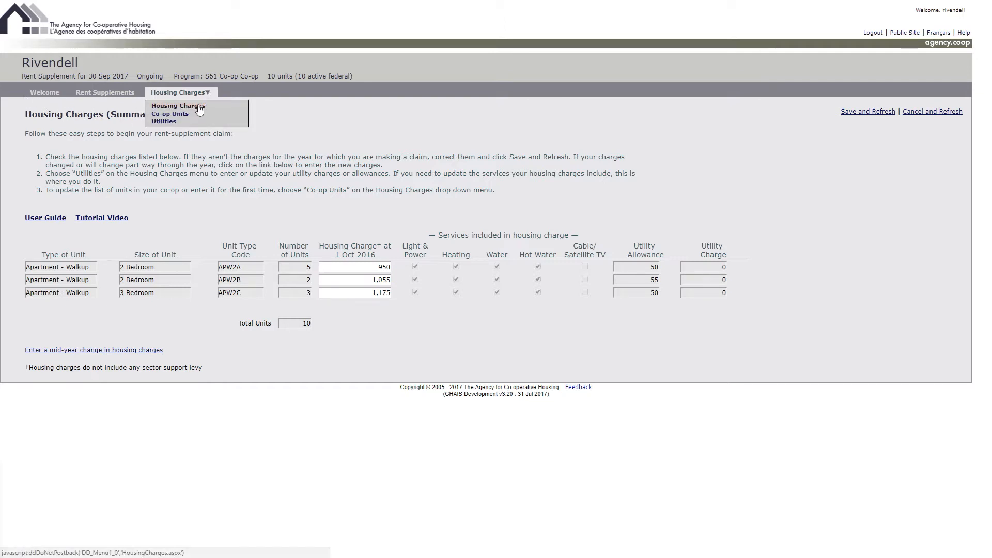
pyautogui.click(350, 267)
pyautogui.write('1000')
pyautogui.press('Tab')
pyautogui.write('1,100')
pyautogui.press('Tab')
pyautogui.write('1200')
pyautogui.click(350, 267)
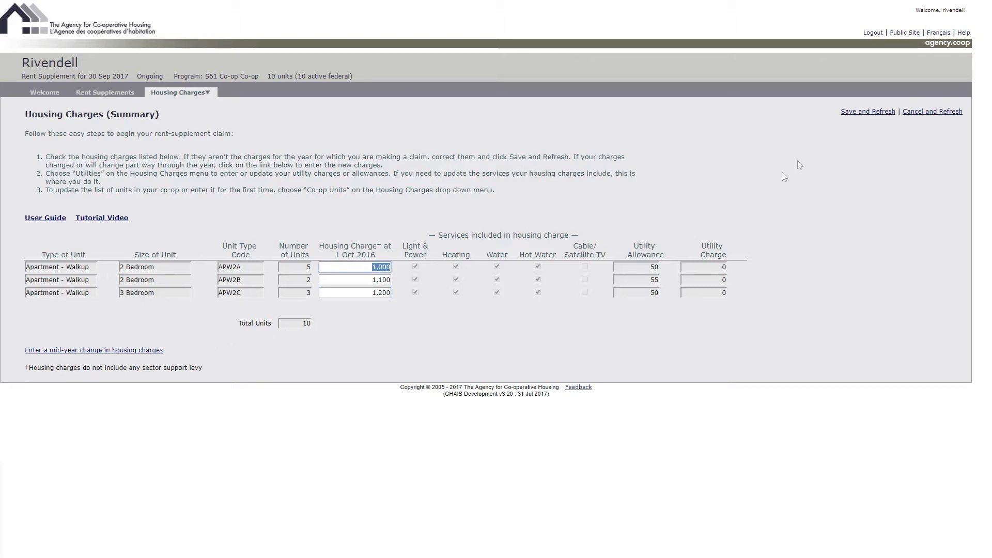
pyautogui.click(851, 118)
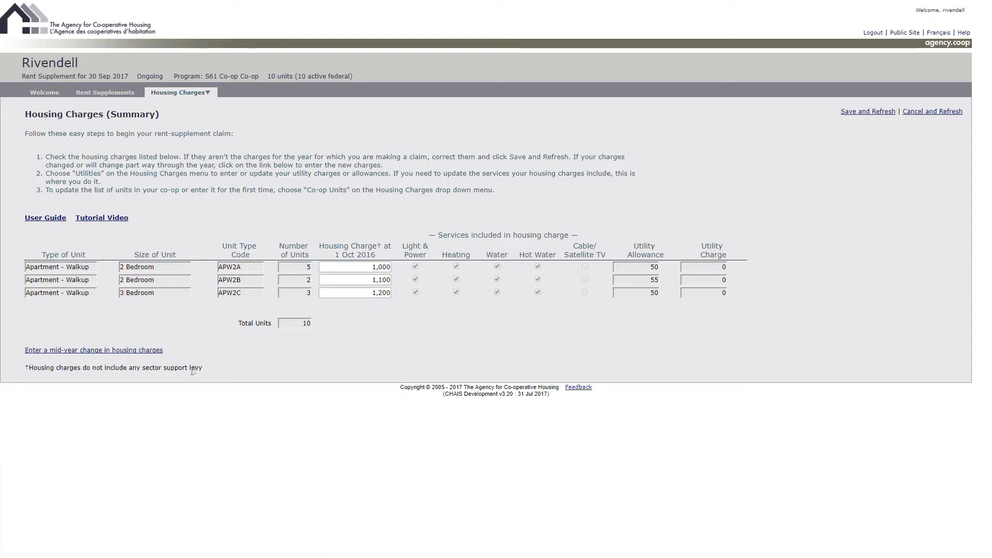
# - Start a mid-year change in housing charges with the effective date 1 Jan 2017
pyautogui.click(95, 352)
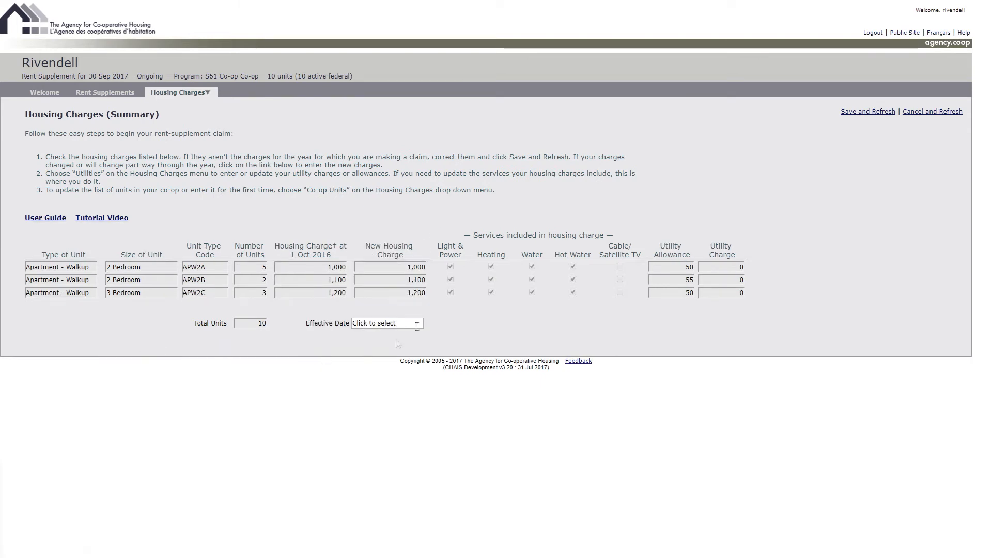
pyautogui.click(391, 322)
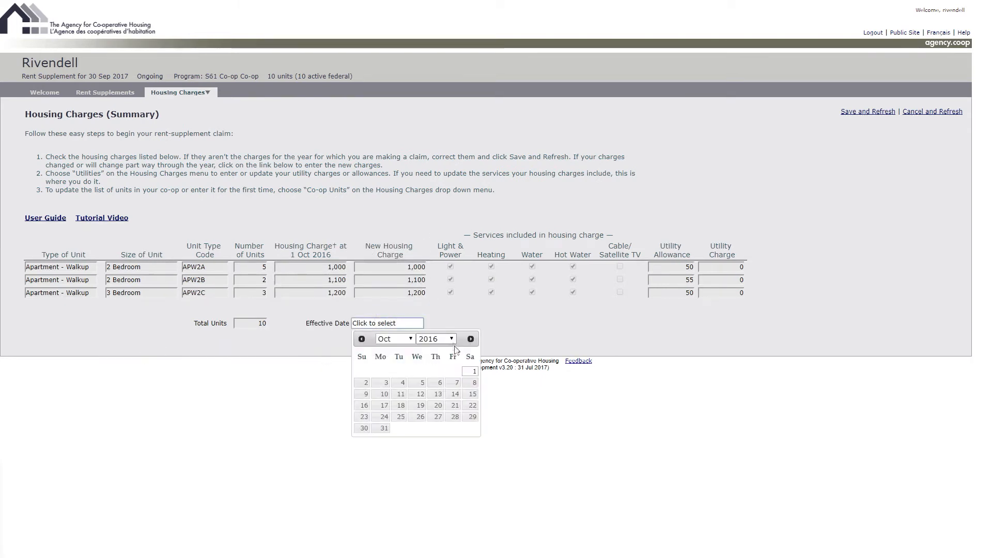
pyautogui.click(471, 340)
pyautogui.click(471, 339)
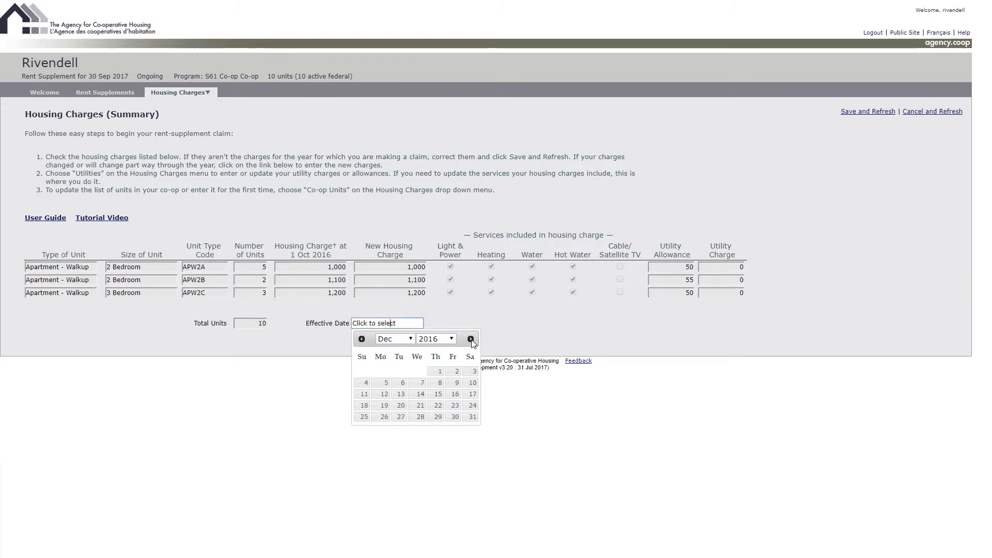
pyautogui.click(470, 340)
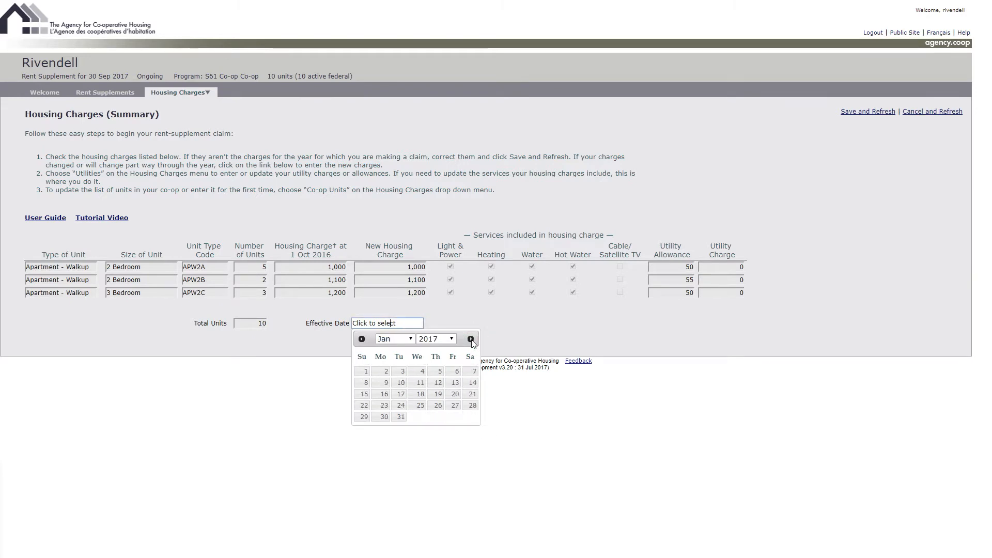
pyautogui.click(365, 372)
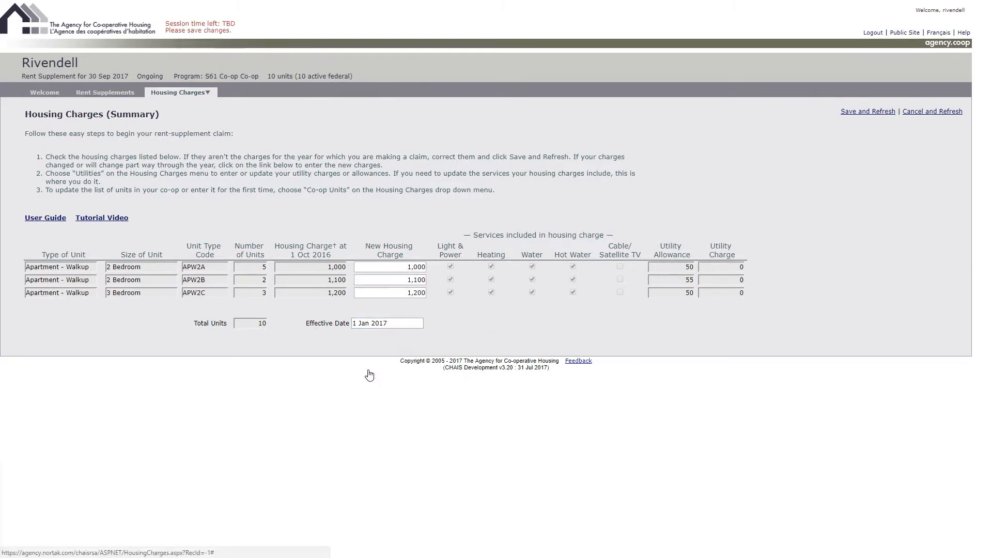
# - Set the new housing charges to 1,100 for APW2A, 1,200 for APW2B and 1,300 for APW2C, and save them
pyautogui.doubleClick(407, 268)
pyautogui.write('1,100')
pyautogui.press('Tab')
pyautogui.write('1200')
pyautogui.press('Tab')
pyautogui.write('1300')
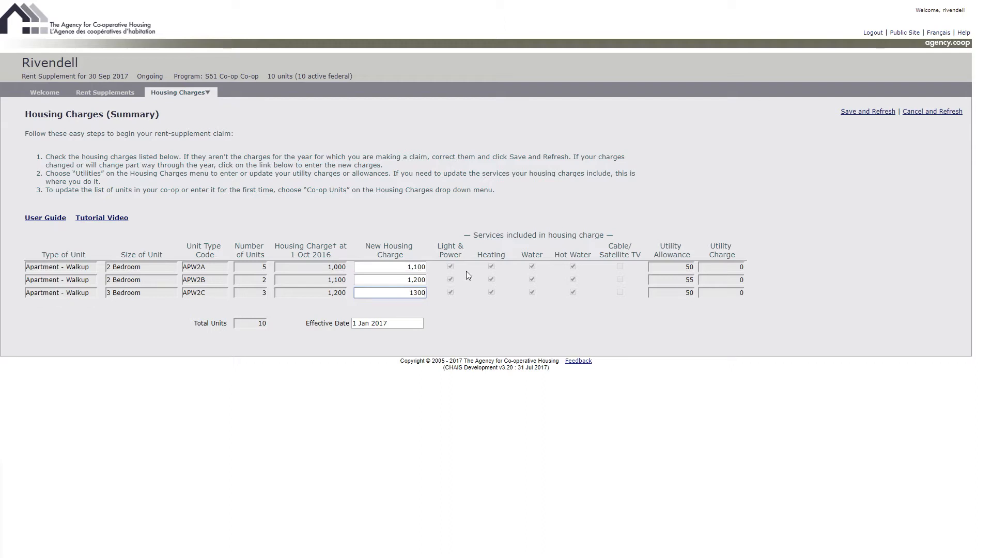
pyautogui.click(854, 113)
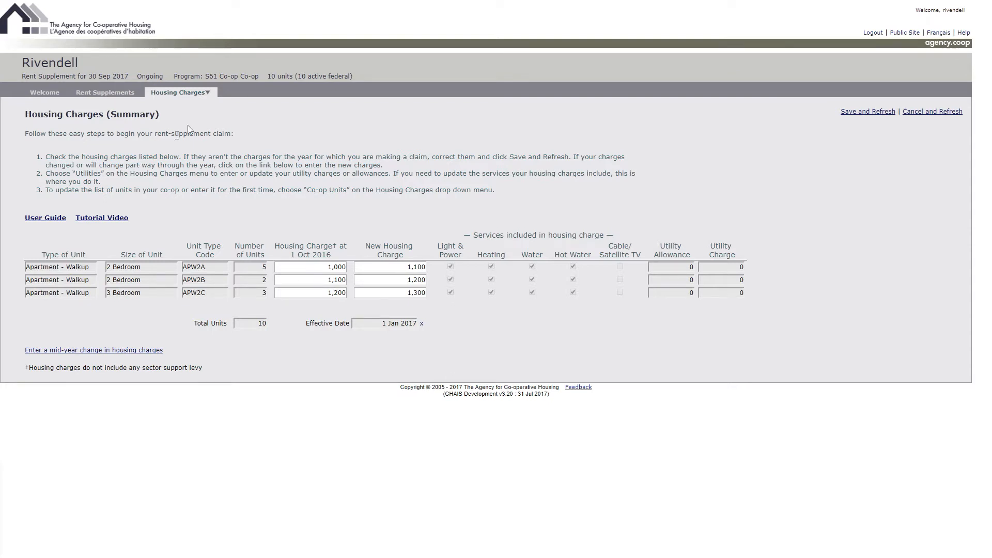
# - On the Utilities page, set a utility allowance of 100 for all three unit types with a 0 charge for APW2A, and save
pyautogui.moveTo(200, 94)
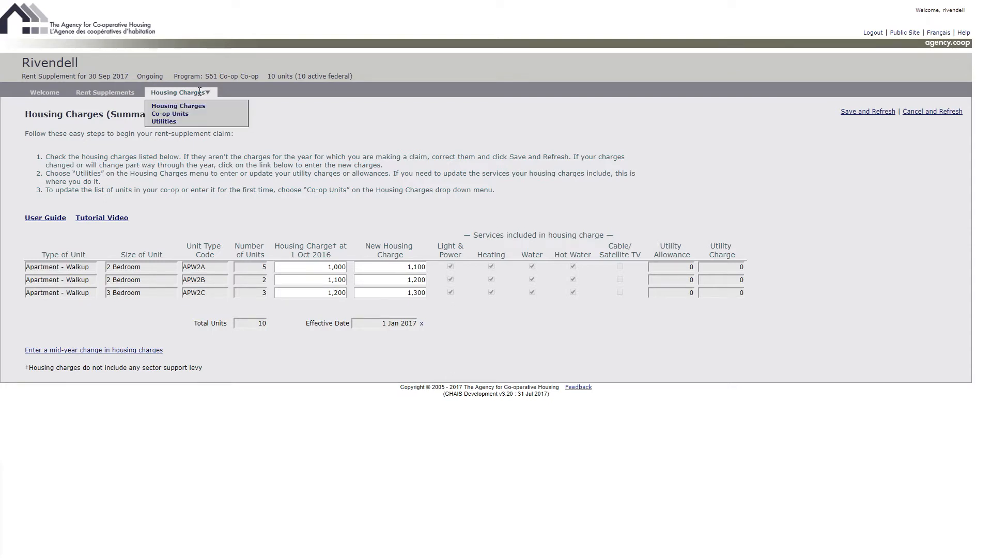
pyautogui.click(166, 121)
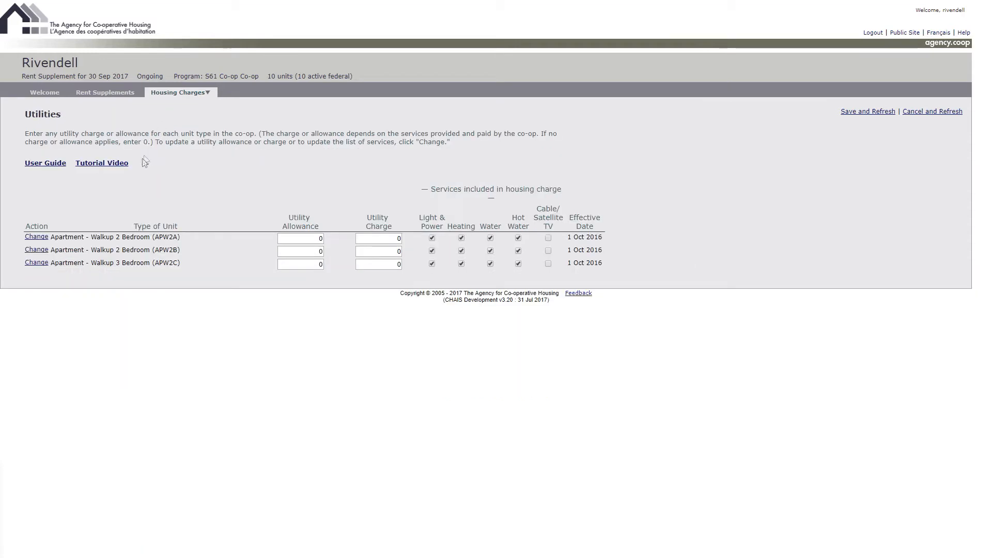
pyautogui.click(300, 237)
pyautogui.write('100')
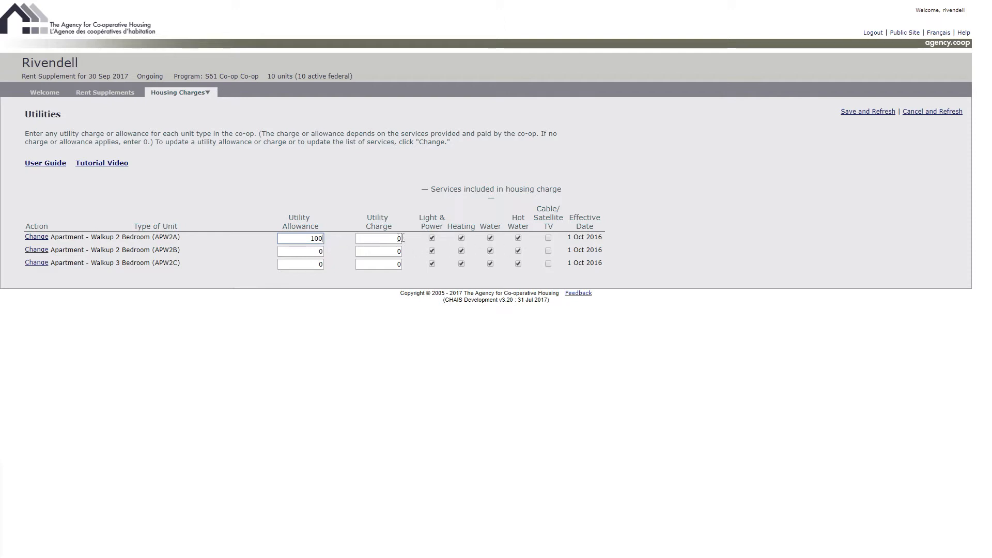
pyautogui.click(377, 239)
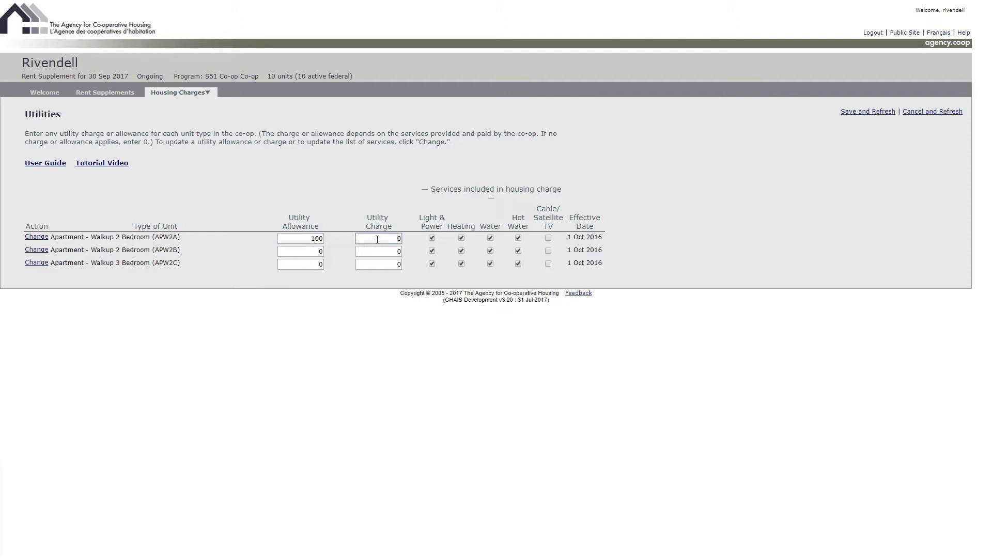
pyautogui.write('0')
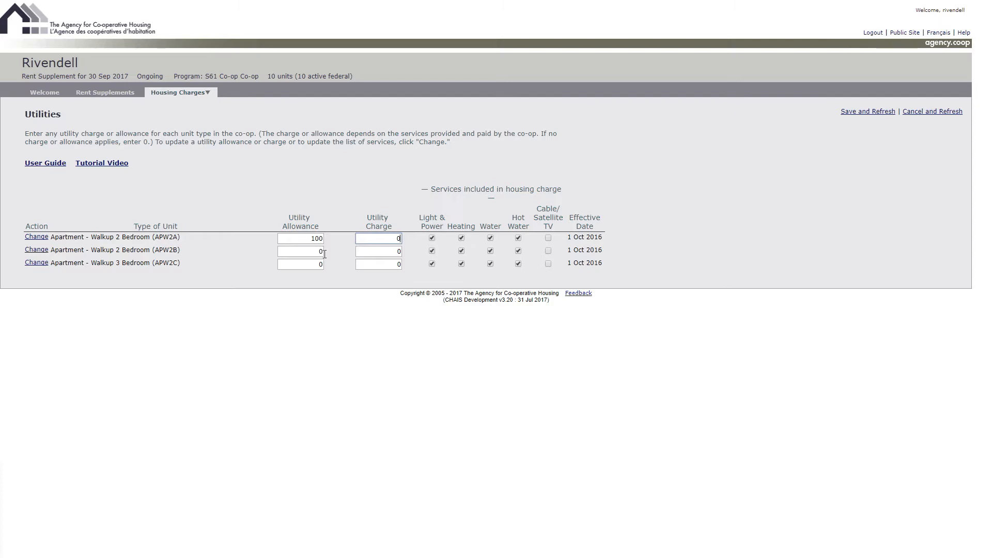
pyautogui.click(463, 238)
pyautogui.click(315, 253)
pyautogui.press('Tab')
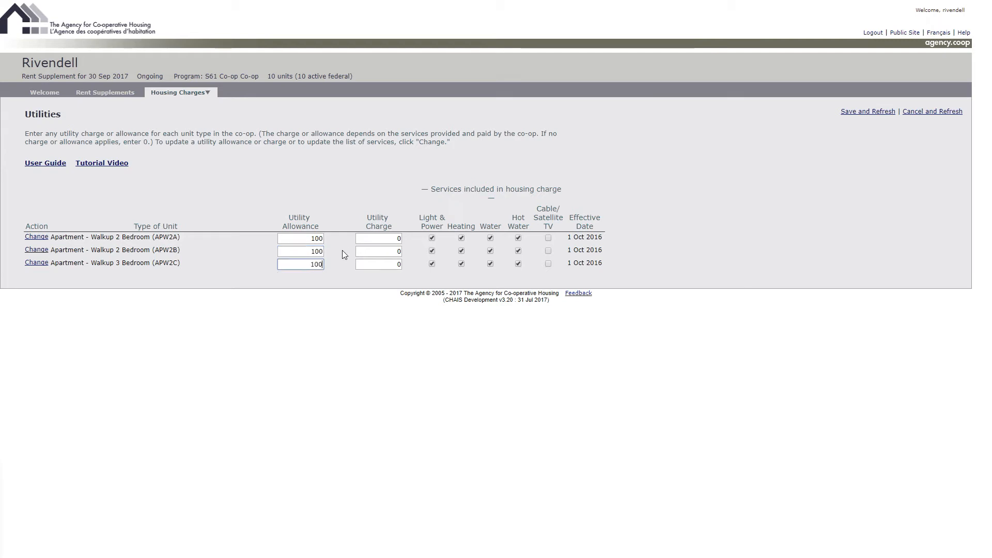
pyautogui.click(858, 113)
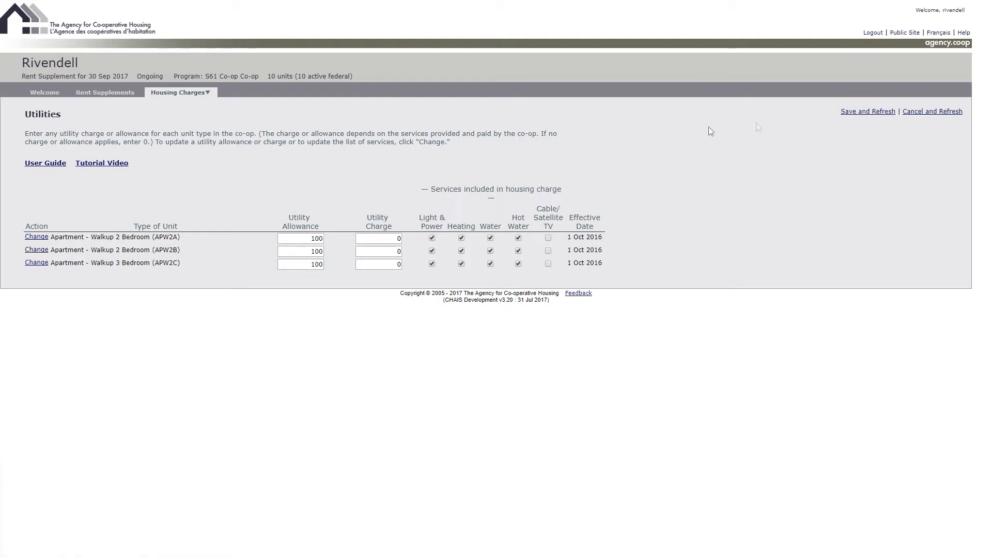
# - Start a utility change for the APW2B unit type with the effective date 1 Dec 2016
pyautogui.click(41, 252)
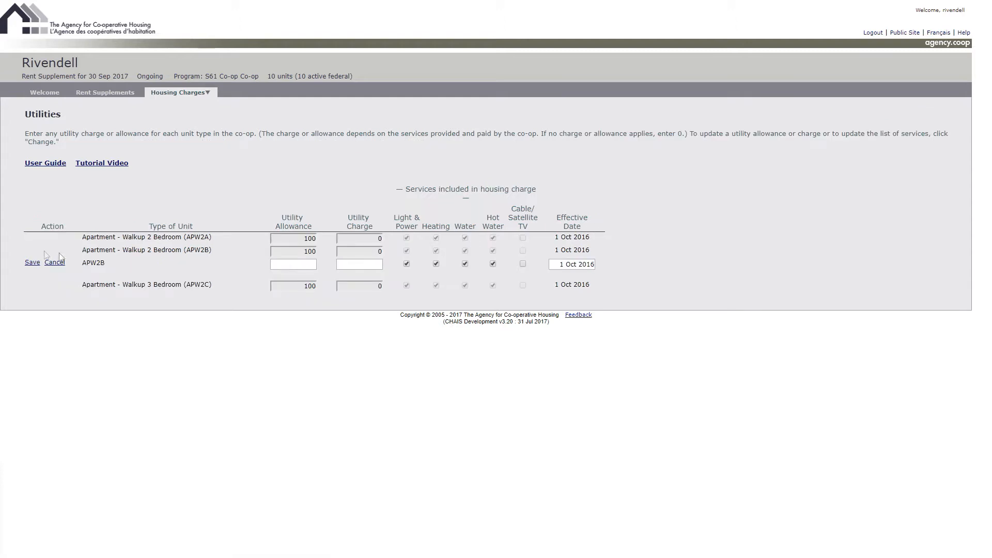
pyautogui.click(576, 266)
pyautogui.click(669, 280)
pyautogui.click(669, 280)
pyautogui.click(633, 312)
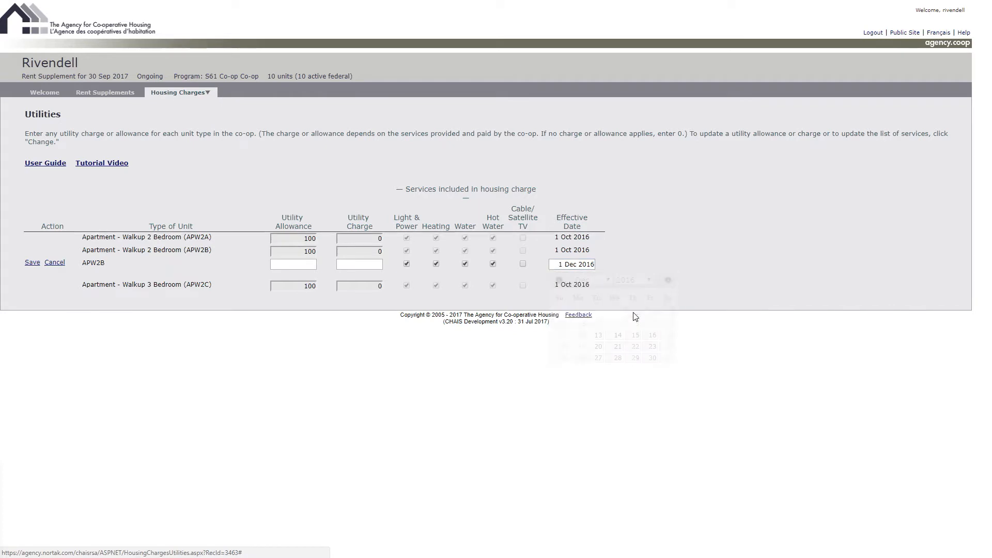
# - Enter a utility allowance of 105 and a utility charge of 0 for the APW2B change, and save it
pyautogui.click(309, 263)
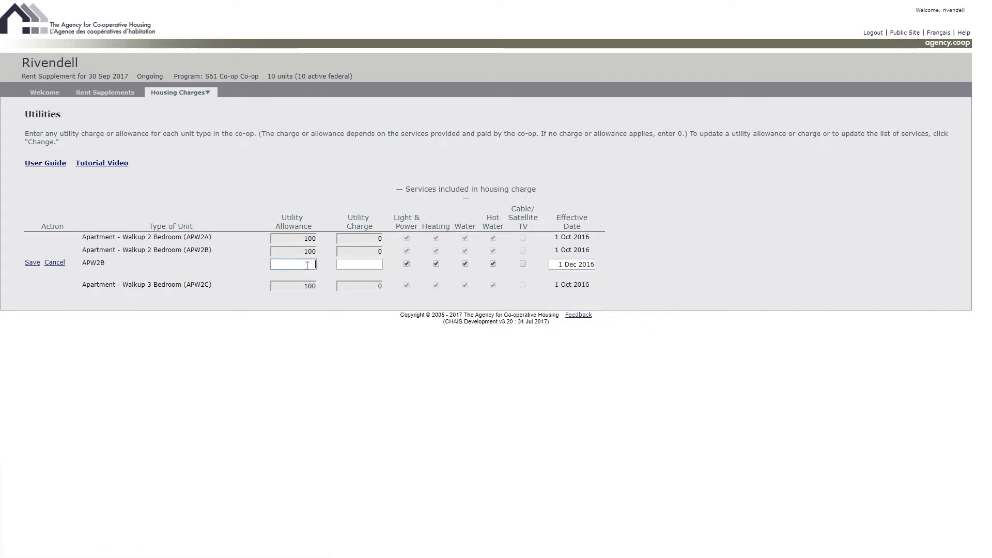
pyautogui.write('105')
pyautogui.click(377, 265)
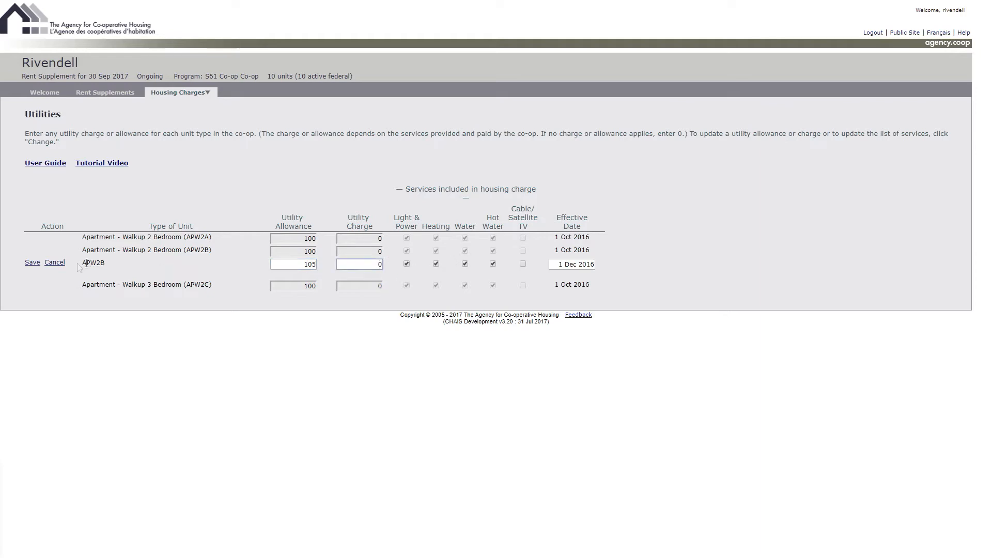
pyautogui.click(32, 263)
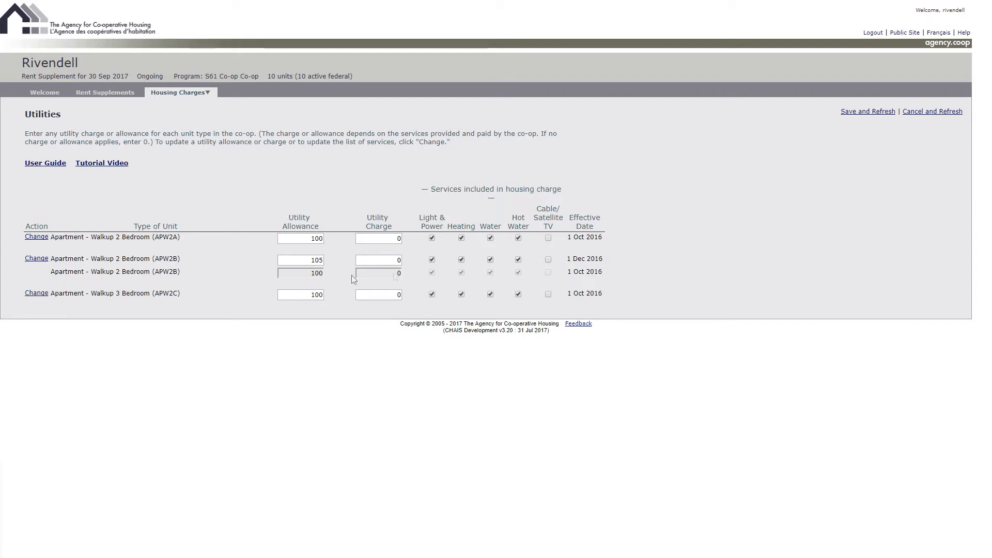
pyautogui.click(863, 113)
# - Add a new unit on the Co-op Units page and fill in its street number, street name and unit number
pyautogui.moveTo(202, 92)
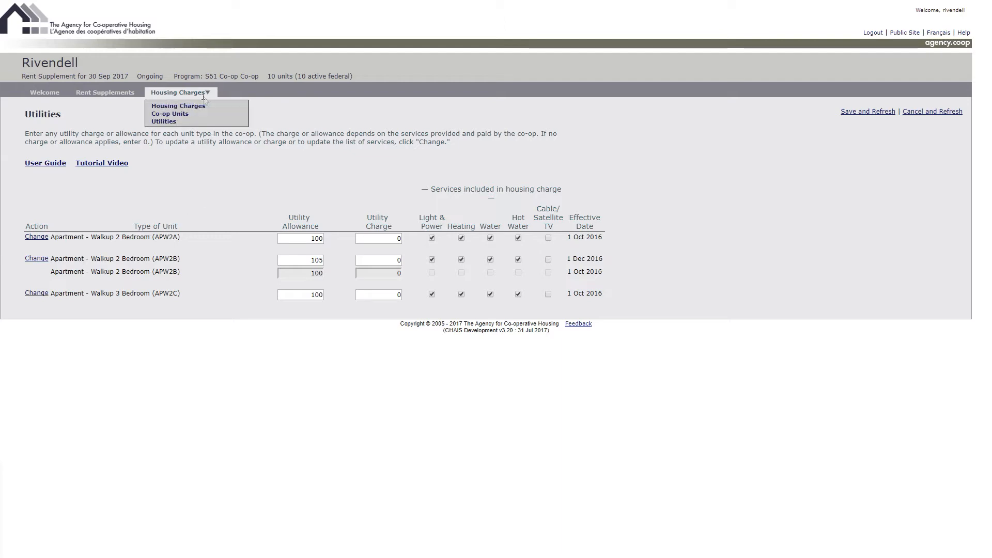
pyautogui.click(177, 114)
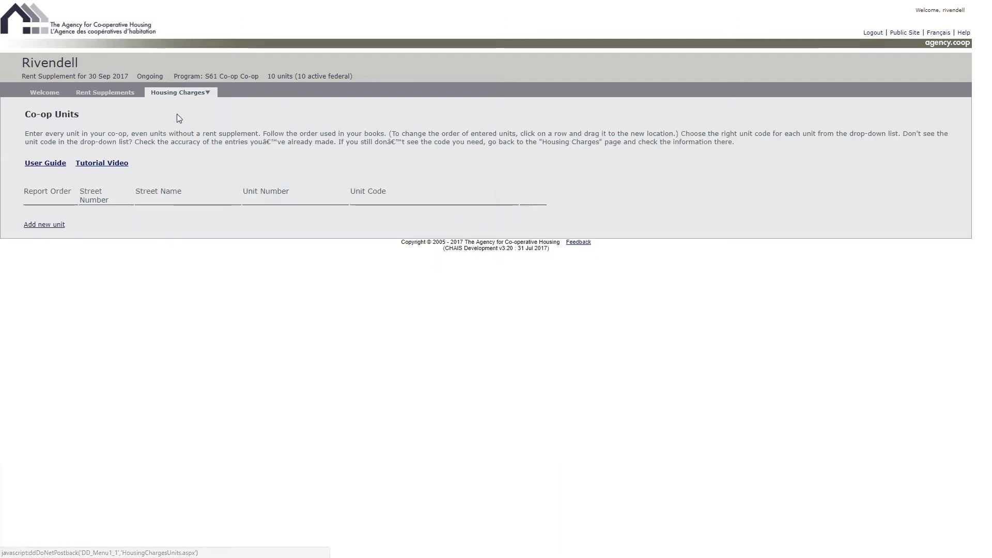
pyautogui.click(55, 226)
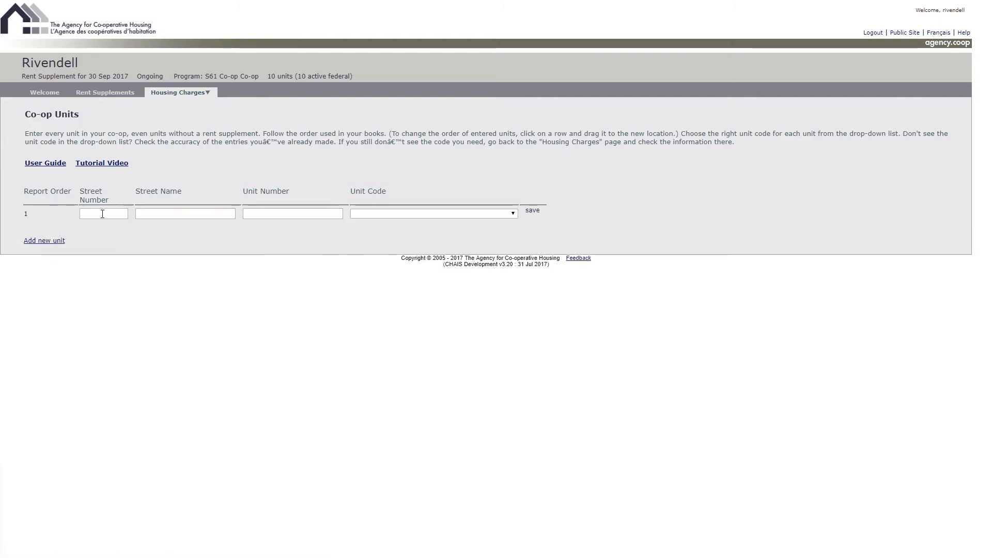
pyautogui.click(103, 214)
pyautogui.click(160, 215)
pyautogui.click(291, 214)
pyautogui.write('A')
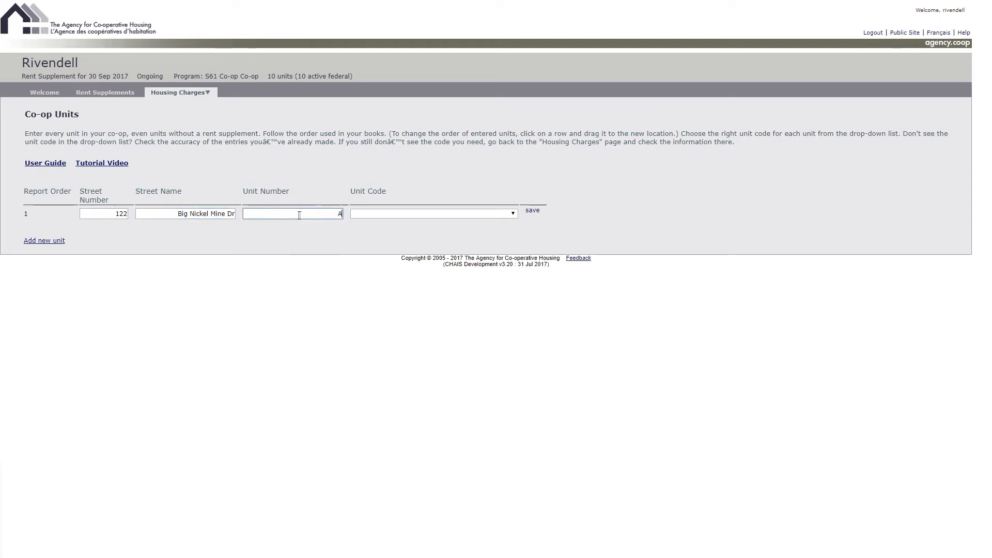
# - Assign the unit code $1100 Apartment - Walkup, 2 Bedroom (APW2A) to the new unit
pyautogui.click(400, 214)
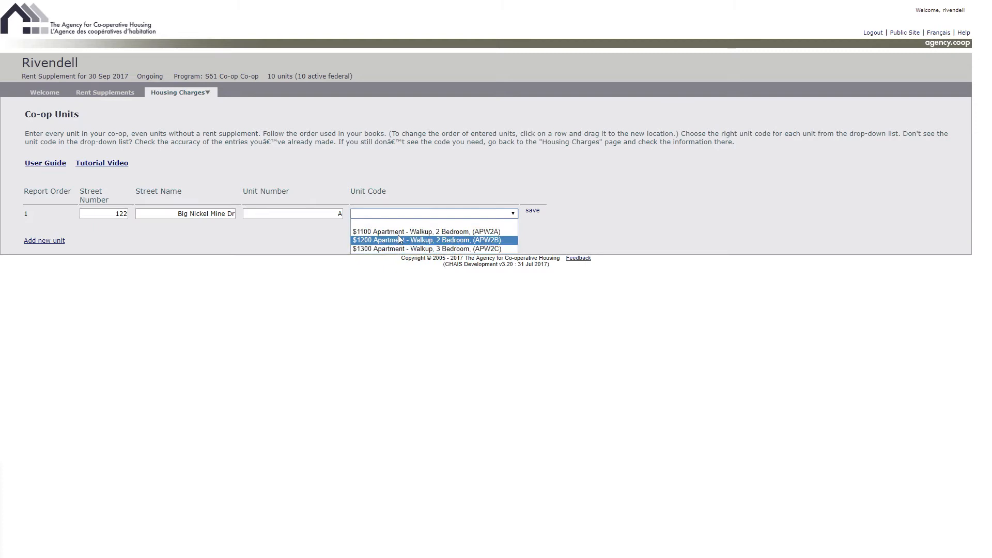
pyautogui.click(400, 232)
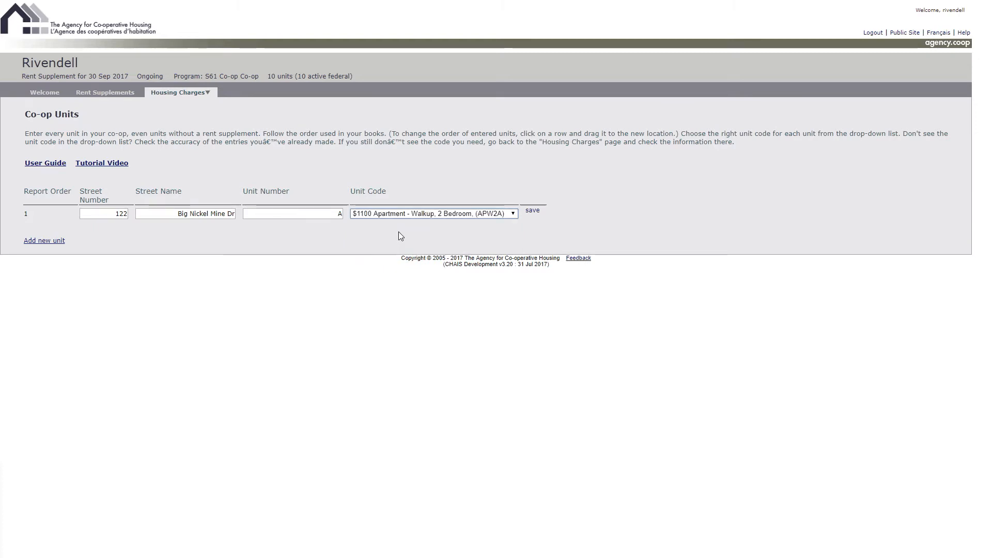
pyautogui.click(513, 214)
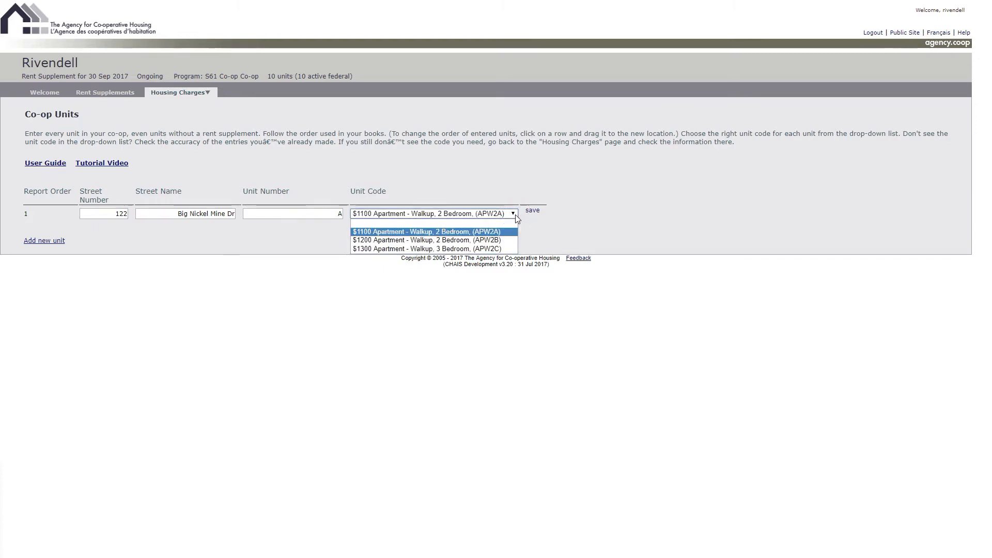
pyautogui.click(495, 232)
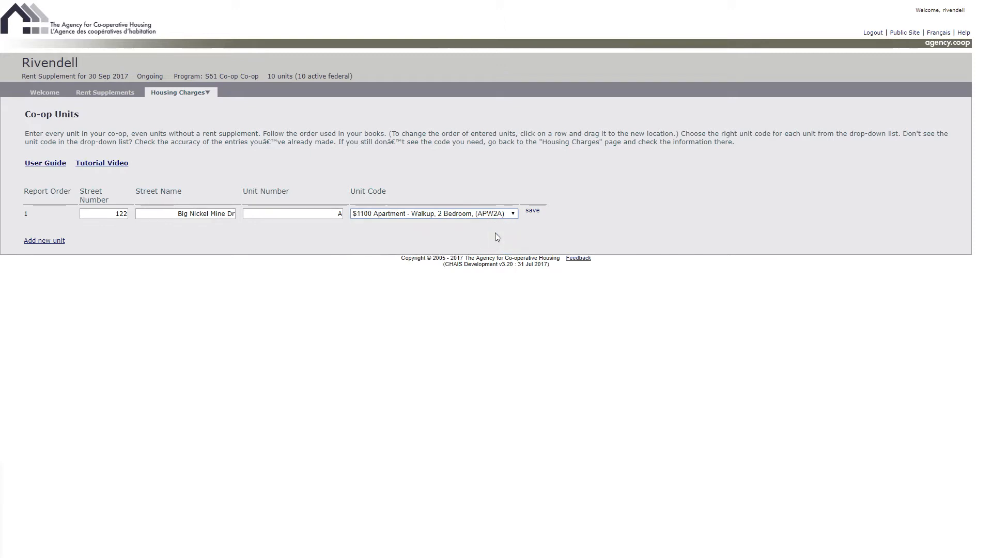
pyautogui.moveTo(203, 93)
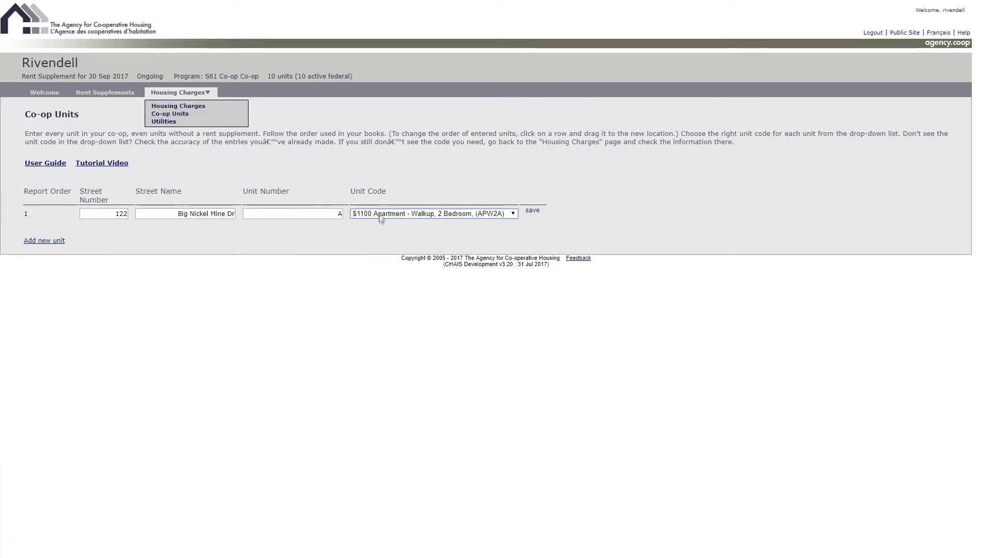
# - Save unit A, insert a second unit at the same address with unit number B, and save it
pyautogui.click(532, 216)
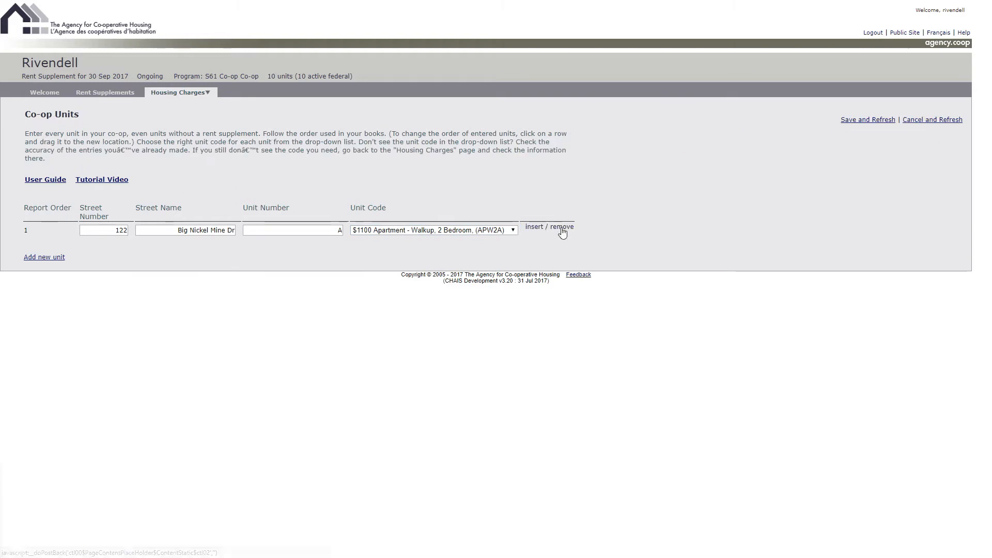
pyautogui.click(534, 229)
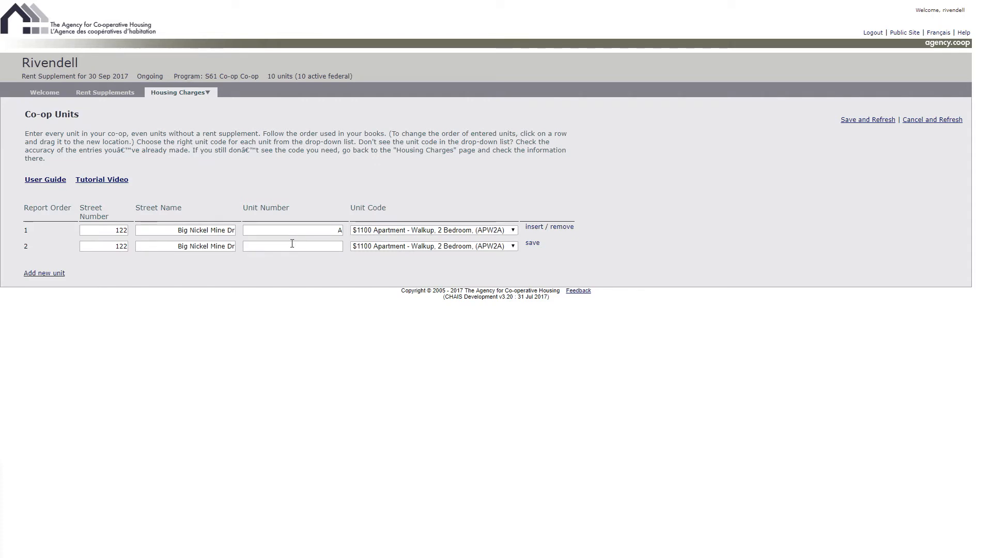
pyautogui.doubleClick(113, 247)
pyautogui.tripleClick(151, 246)
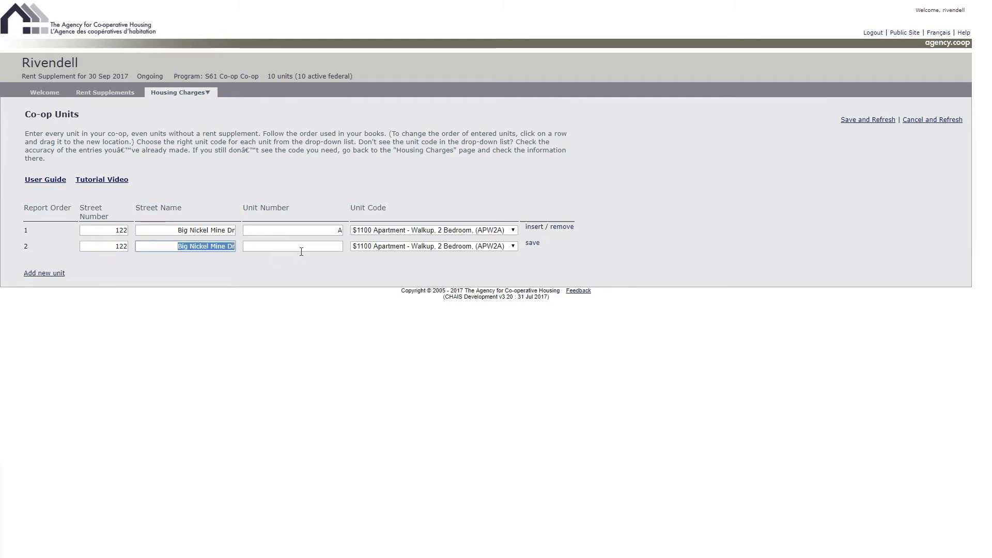
pyautogui.click(304, 247)
pyautogui.write('B')
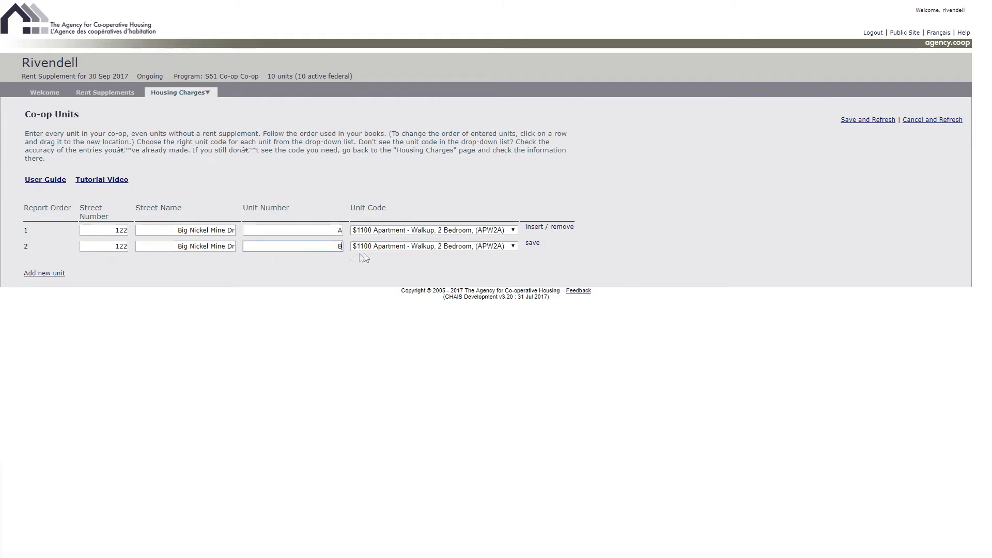
pyautogui.click(532, 243)
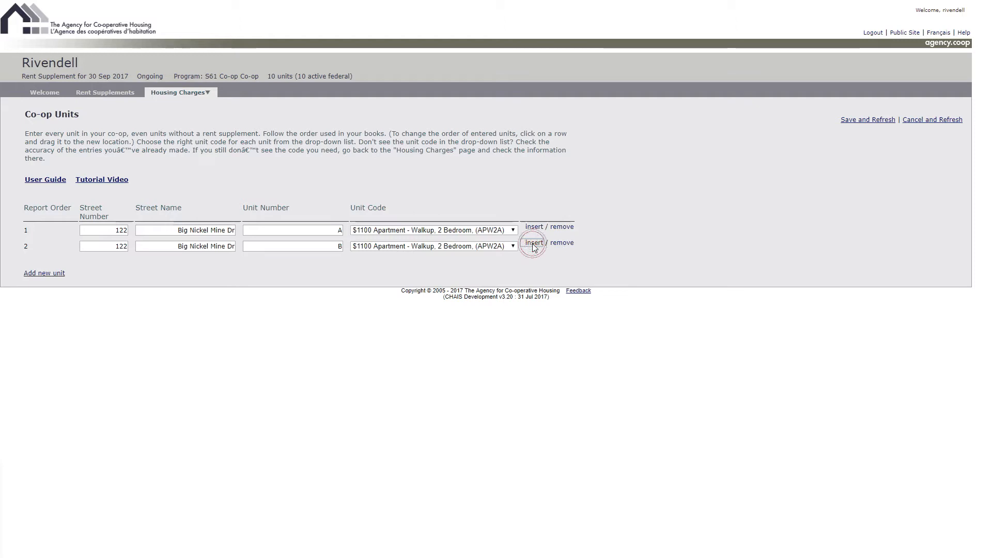
# - Insert a third unit with unit number C after unit B, save it, and insert another row below
pyautogui.click(534, 243)
pyautogui.click(333, 263)
pyautogui.write('C')
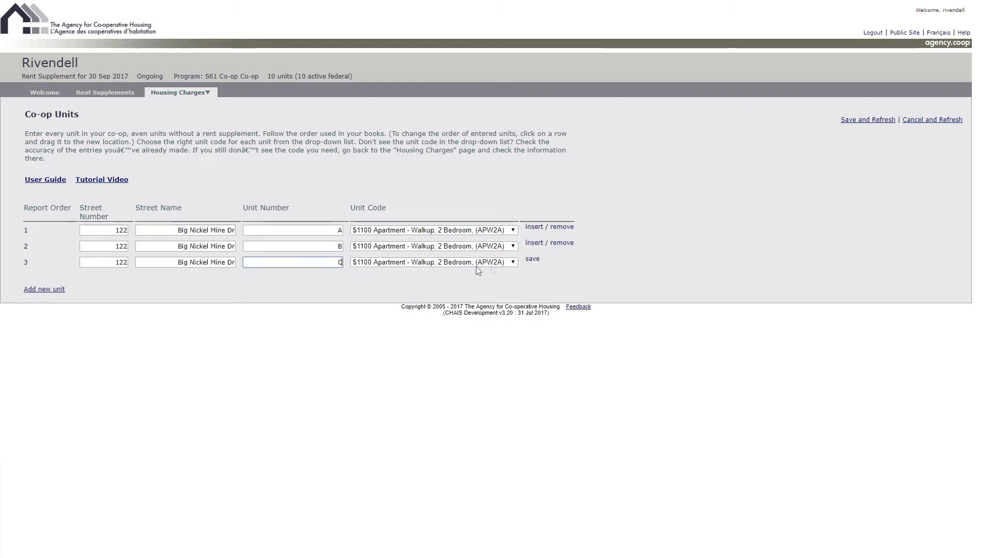
pyautogui.click(532, 260)
pyautogui.click(533, 259)
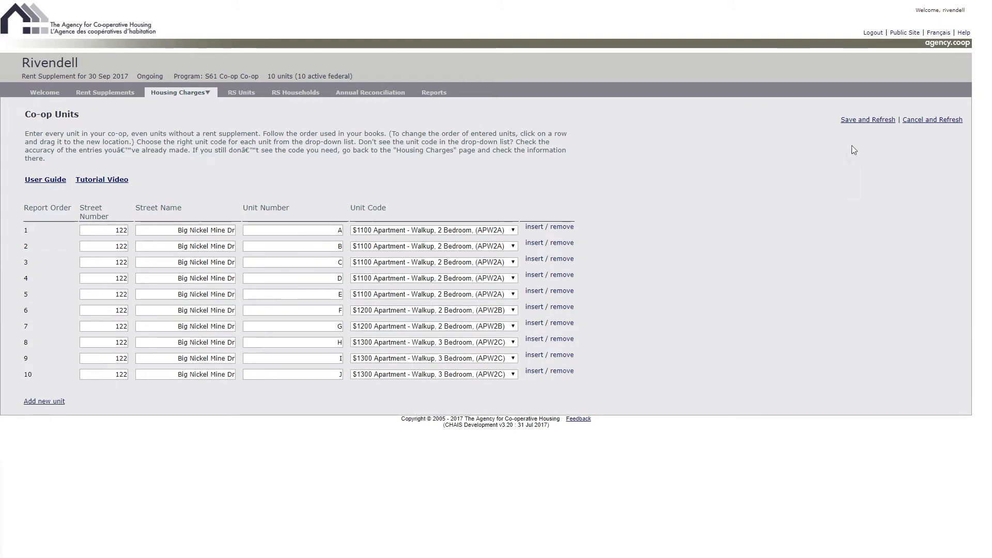
# - Save the unit list, move unit G to directly after unit B, and save the new order
pyautogui.click(856, 121)
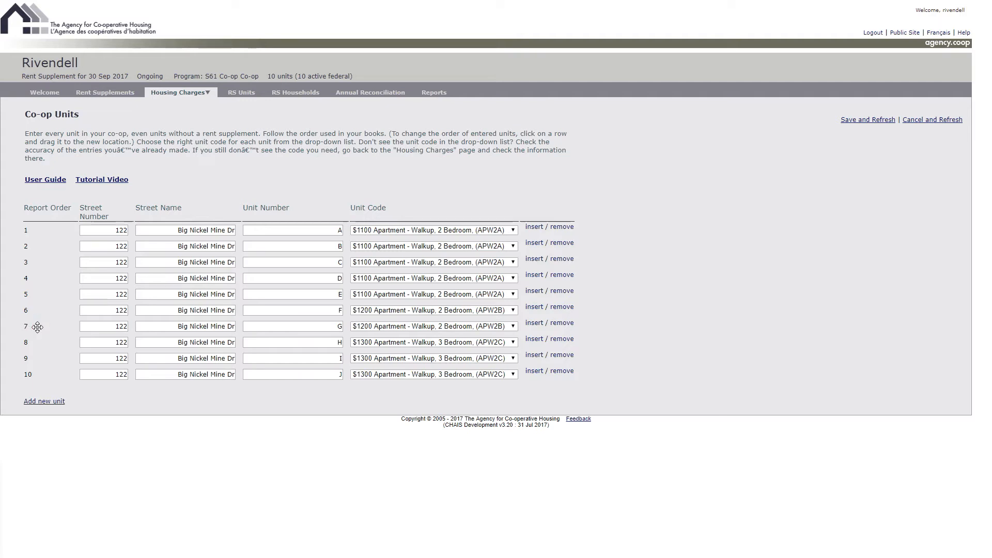
pyautogui.moveTo(37, 327); pyautogui.dragTo(40, 253)
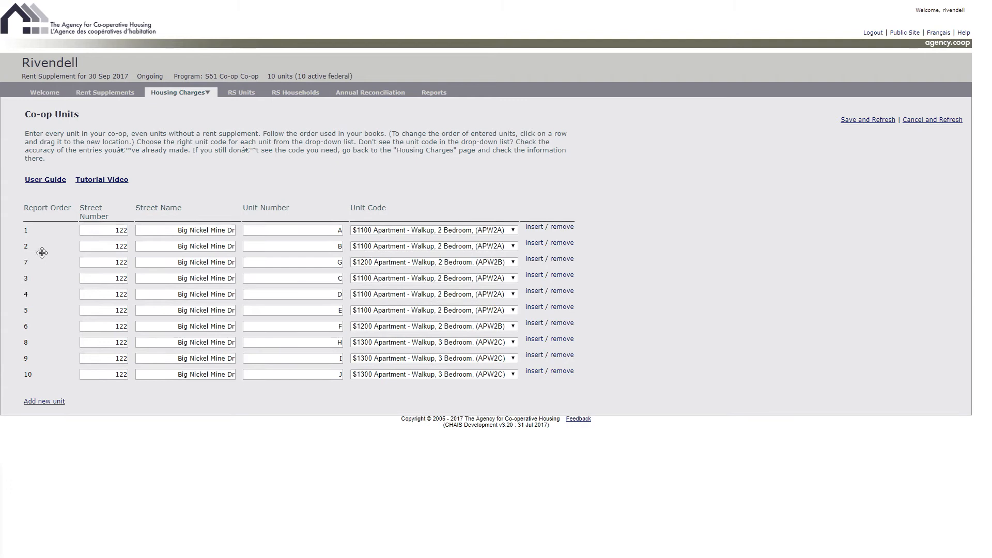
pyautogui.click(851, 124)
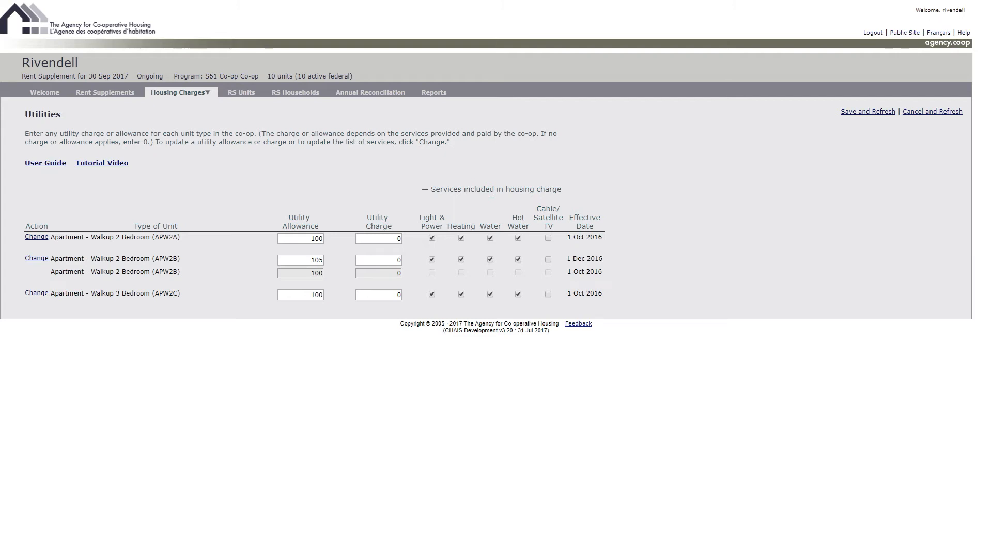
# - Open the rent supplement claim for unit A and set its effective date to 1 Apr 2017
pyautogui.click(240, 92)
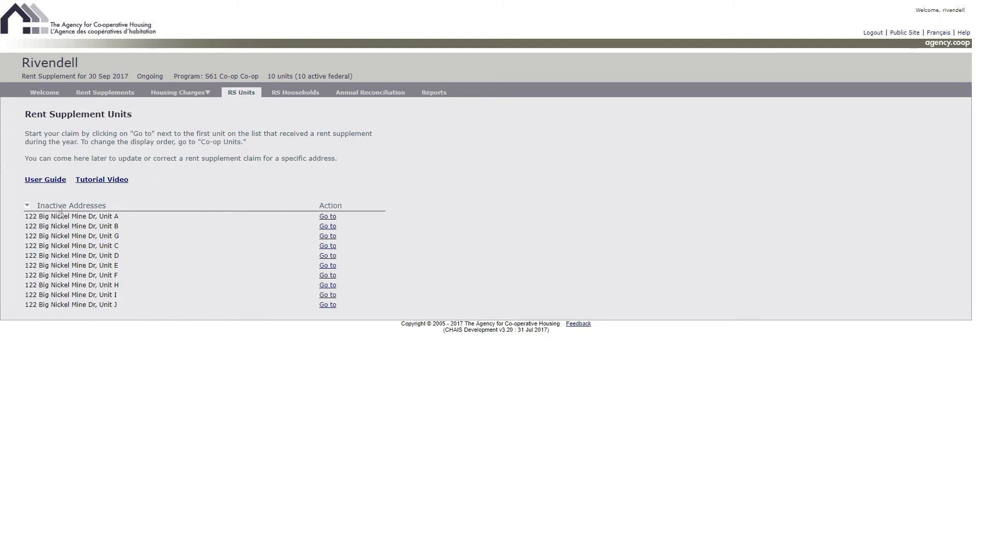
pyautogui.click(326, 218)
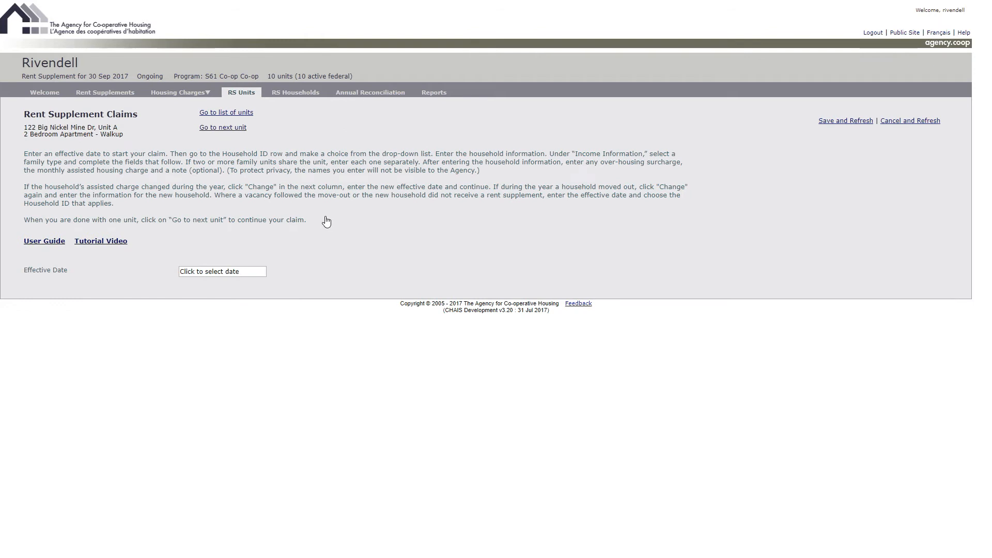
pyautogui.click(197, 272)
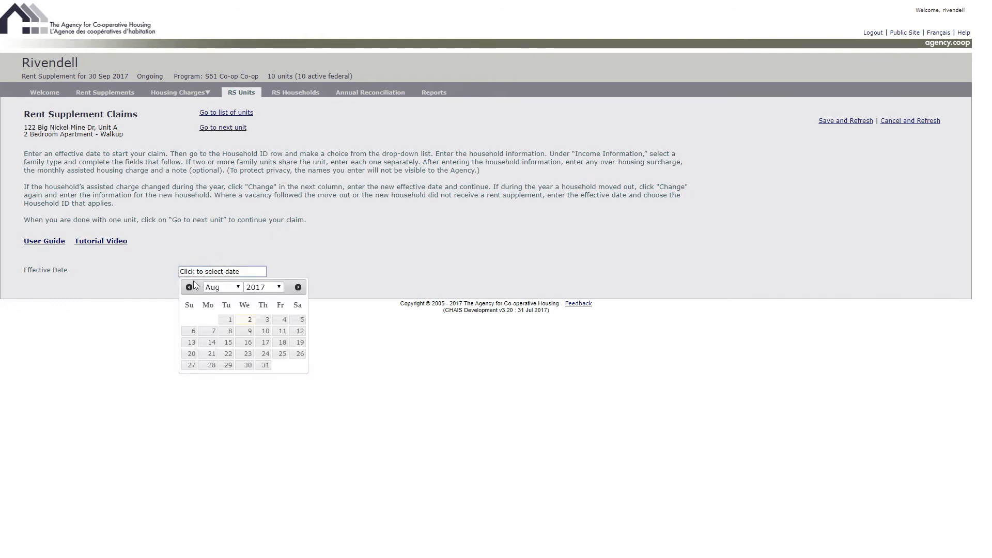
pyautogui.click(189, 287)
pyautogui.click(189, 287)
pyautogui.click(189, 288)
pyautogui.click(189, 287)
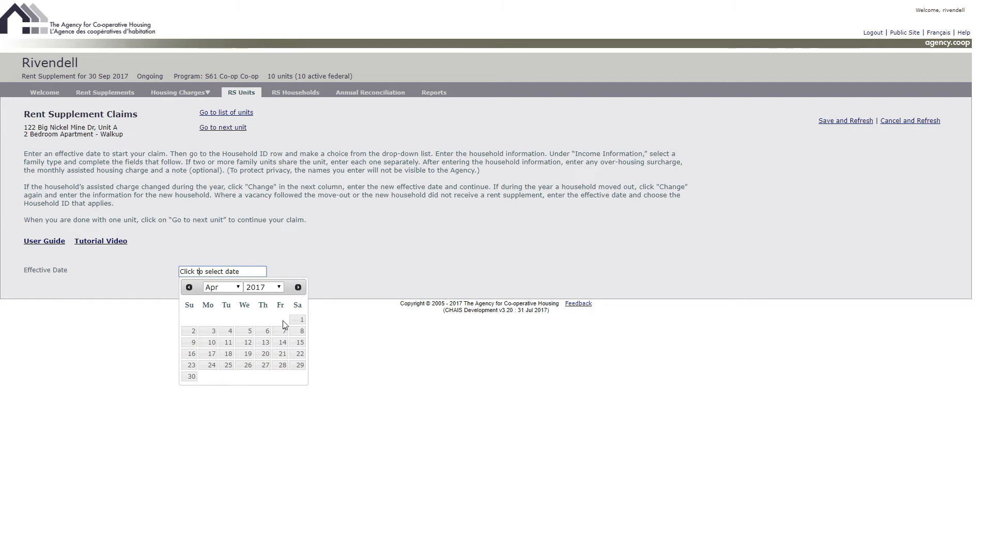
pyautogui.click(298, 323)
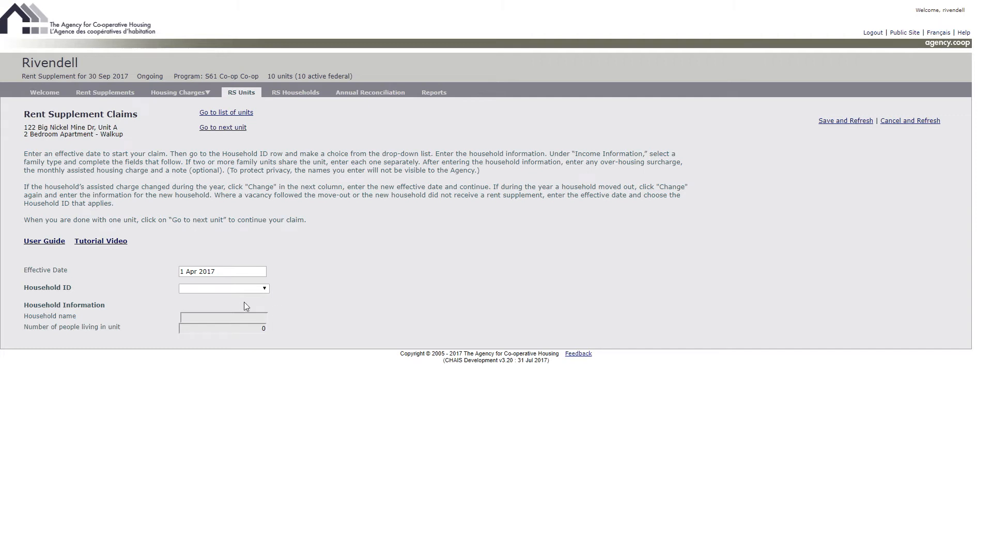
# - Create a new household for unit A, enter the household name and 4 people living in the unit, and save
pyautogui.click(231, 288)
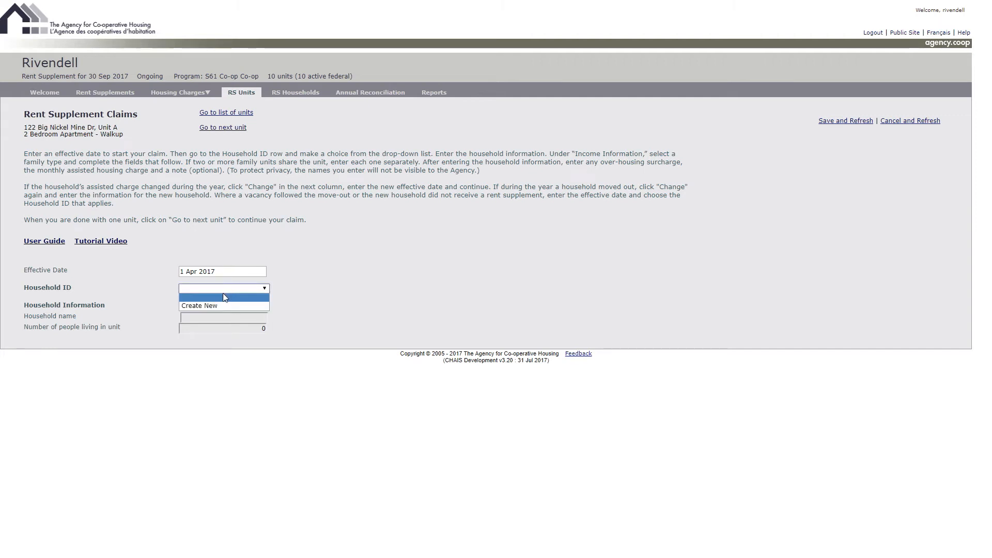
pyautogui.click(211, 306)
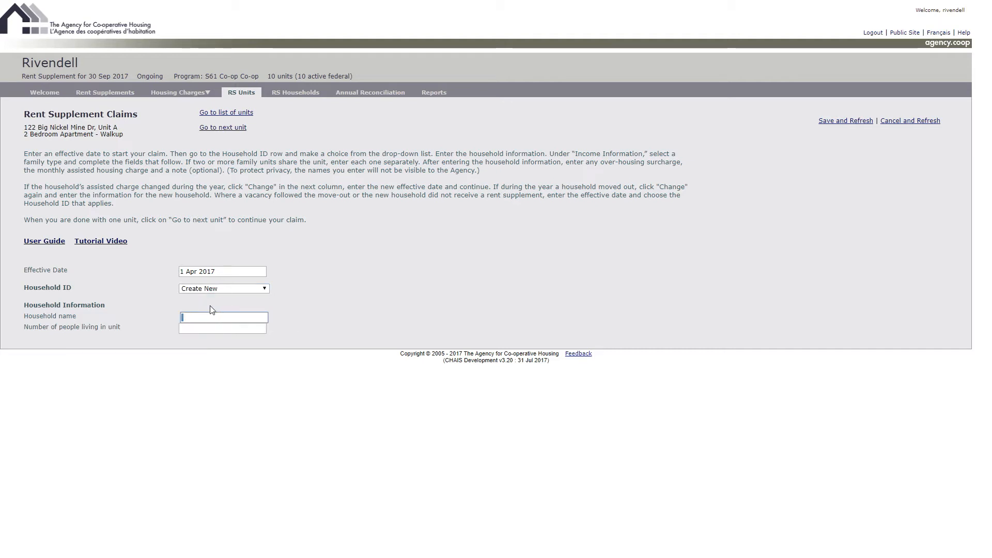
pyautogui.write('Turnbull')
pyautogui.click(223, 328)
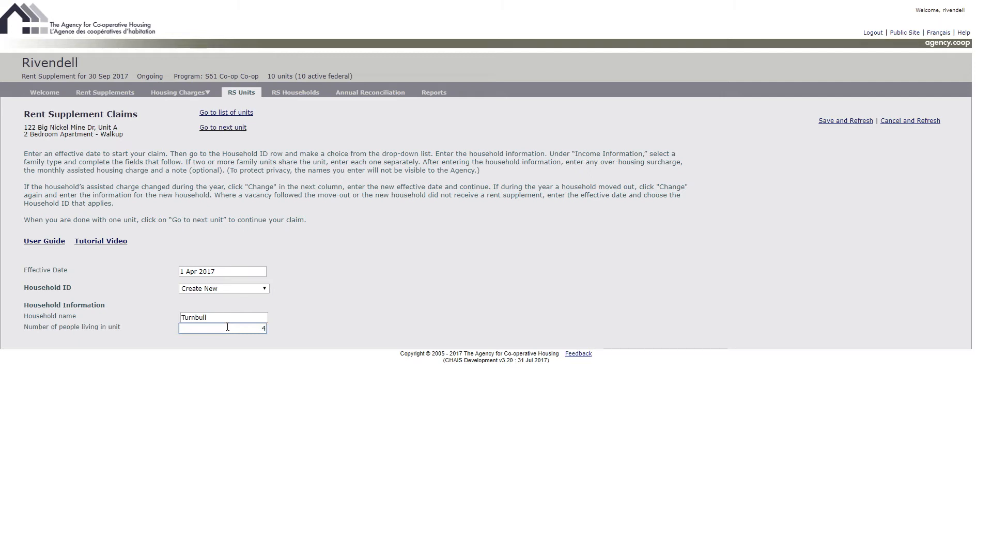
pyautogui.click(832, 123)
# - Set the household's date of last income verification to 1 Apr 2017
pyautogui.scroll(-1, 389, 313)
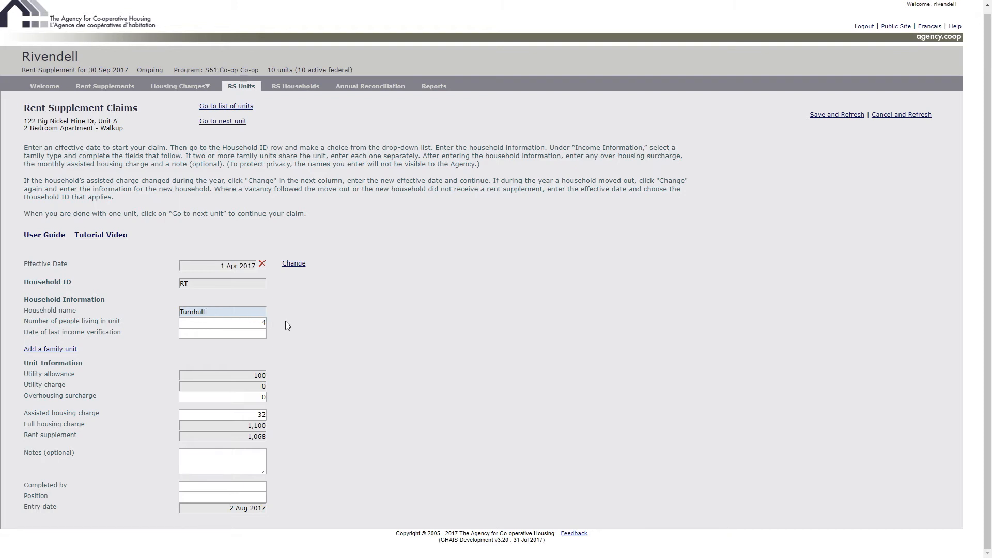
pyautogui.click(248, 334)
pyautogui.click(189, 350)
pyautogui.click(189, 350)
pyautogui.click(189, 349)
pyautogui.click(189, 349)
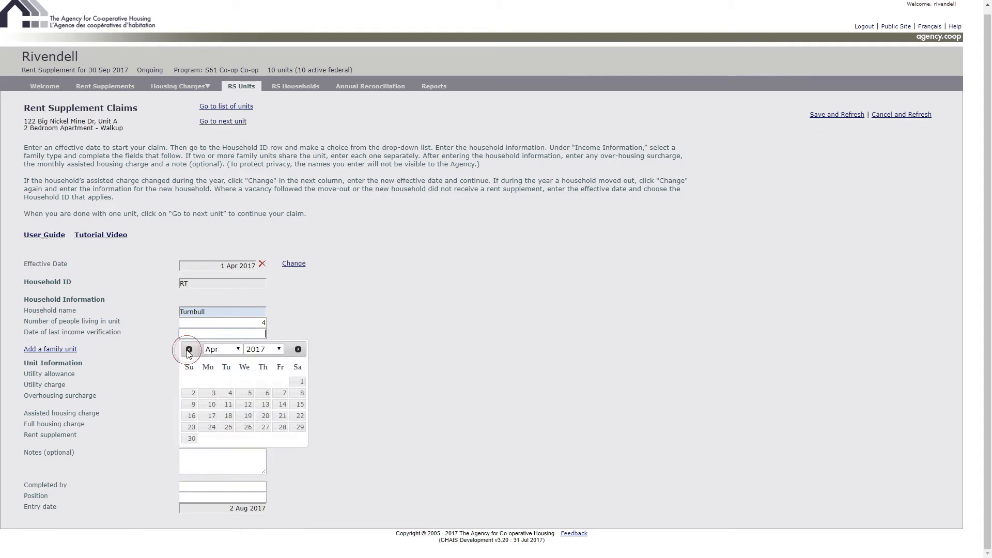
pyautogui.click(300, 381)
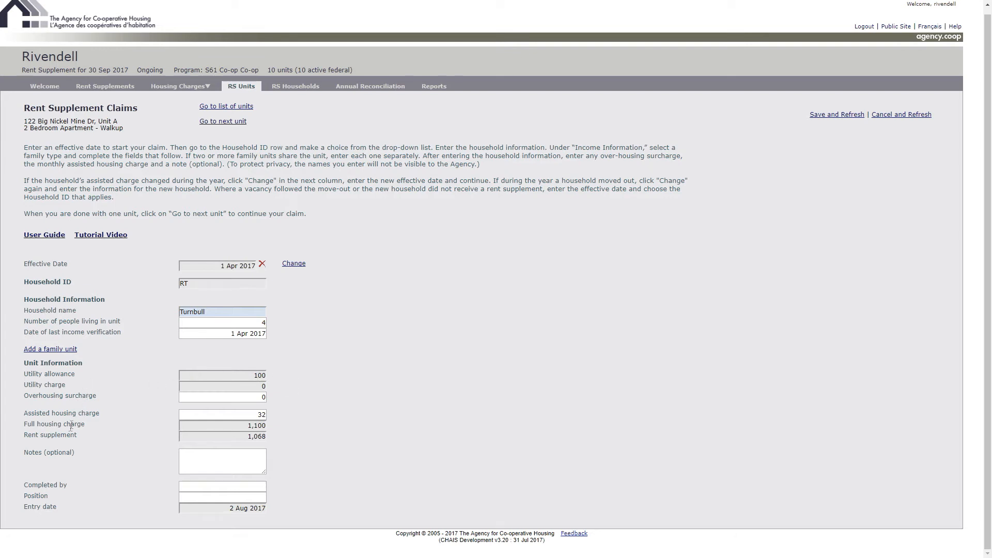
# - Start a new family unit under the existing household ID and set its type to 2-parent family
pyautogui.click(62, 352)
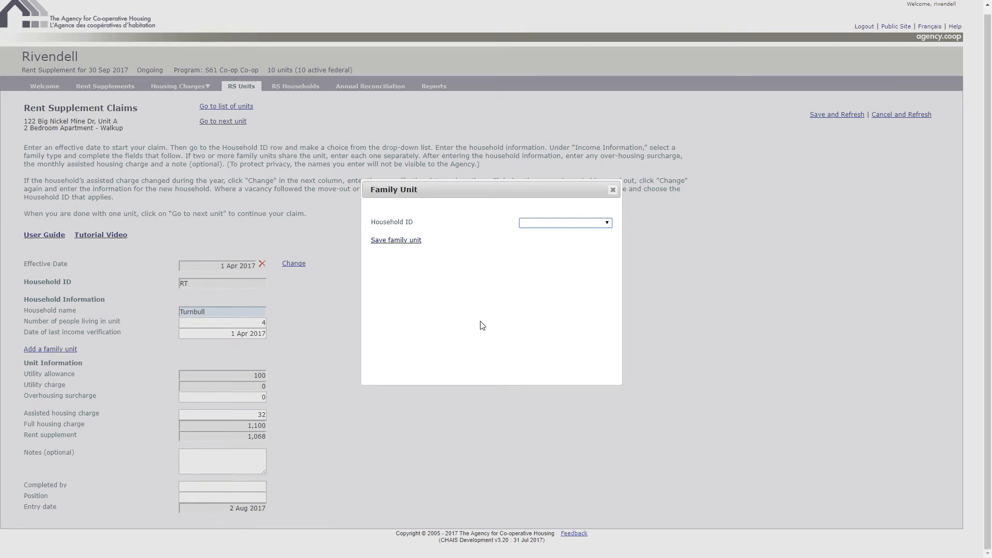
pyautogui.click(549, 226)
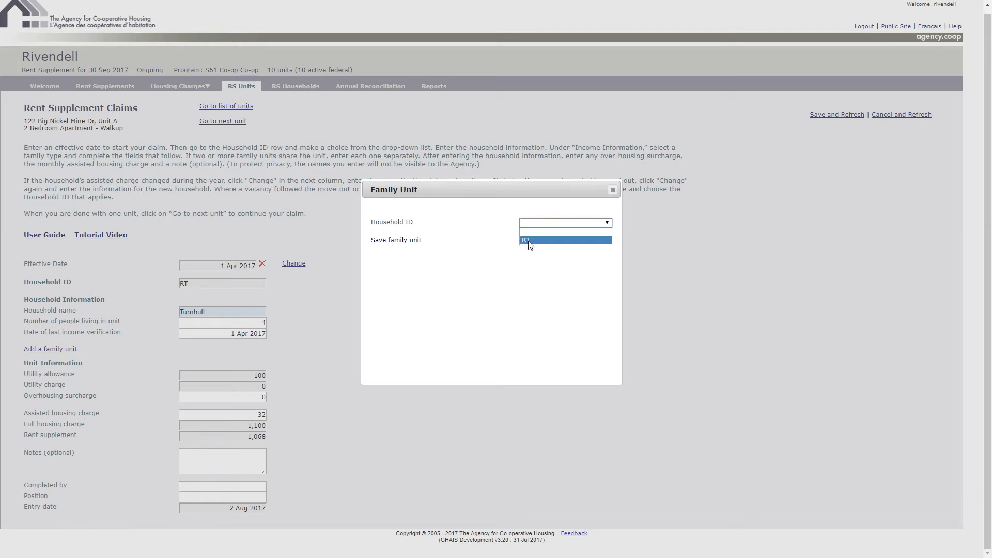
pyautogui.click(530, 240)
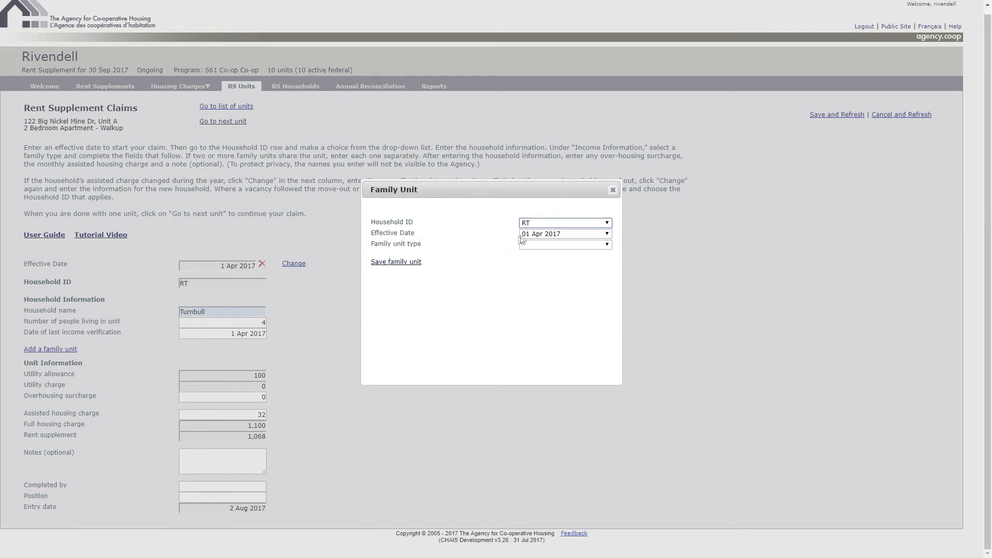
pyautogui.click(534, 244)
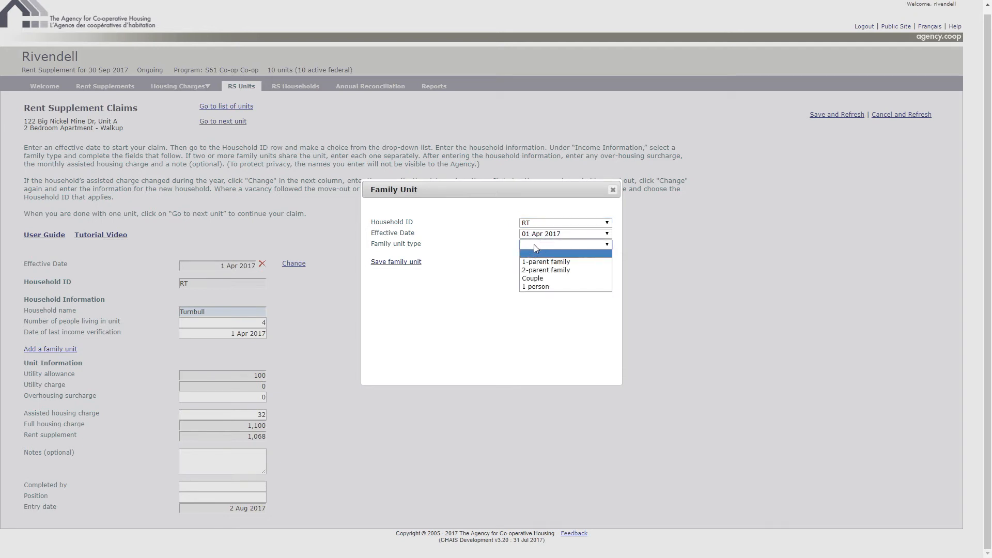
pyautogui.click(534, 269)
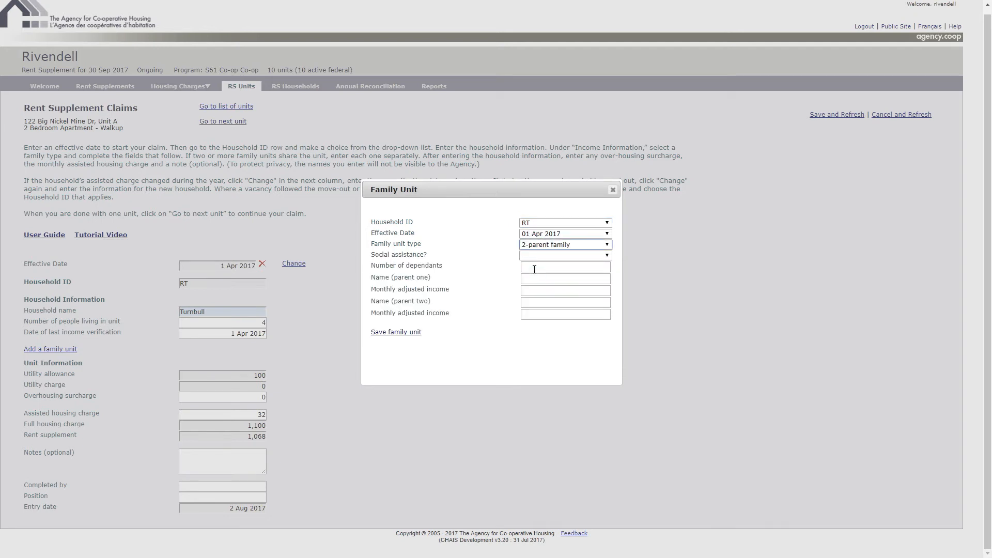
# - Set the family unit's social assistance to Ontario Works 2 with 3 beneficiaries and enter 2 dependants
pyautogui.click(606, 256)
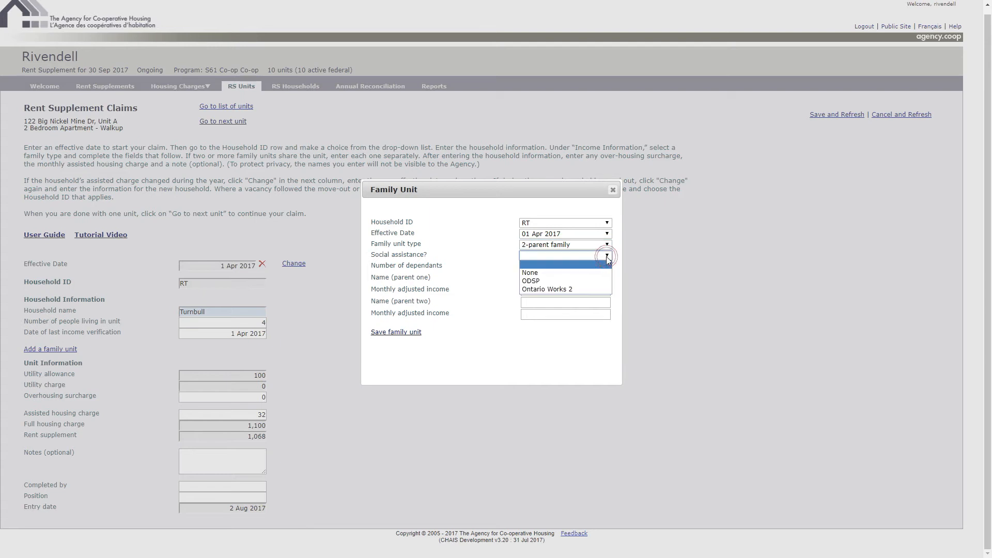
pyautogui.click(561, 292)
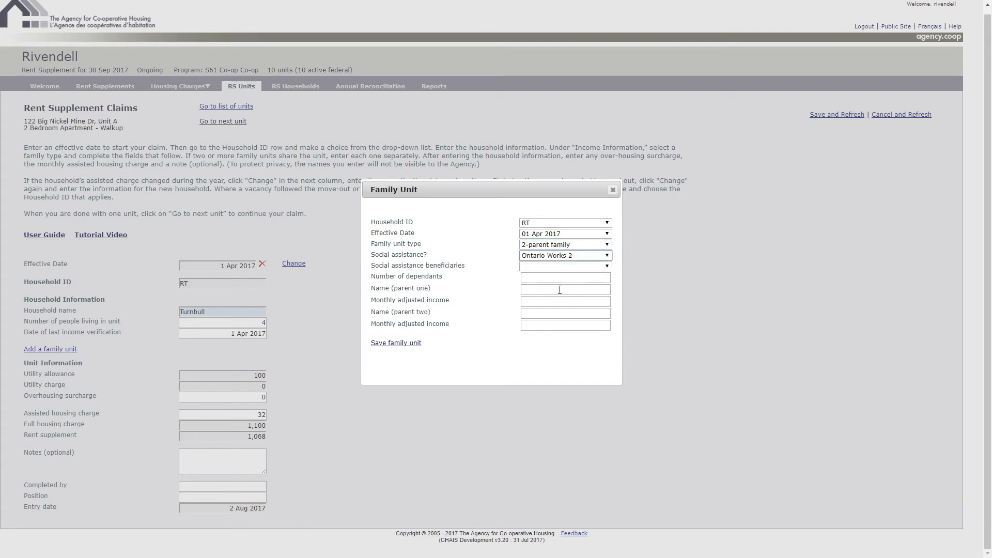
pyautogui.click(590, 269)
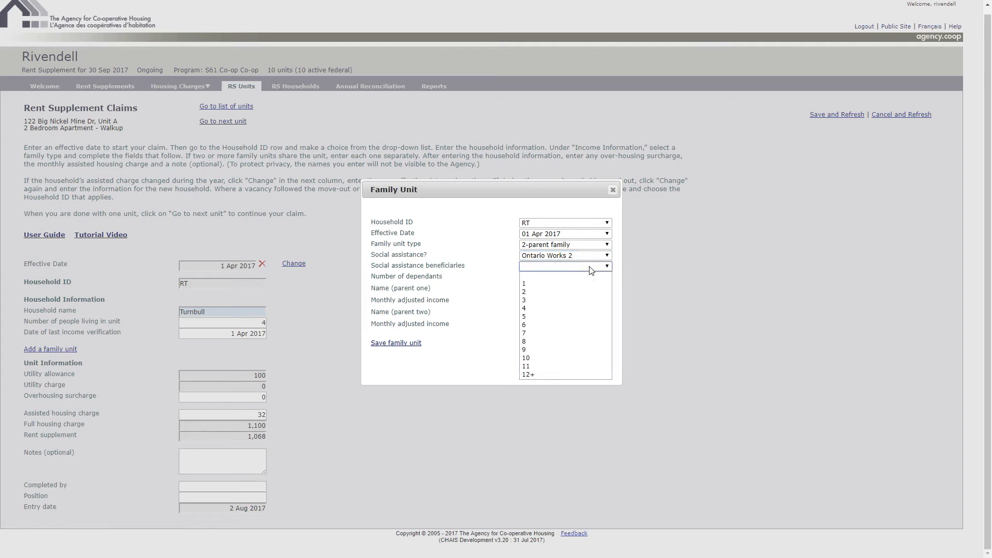
pyautogui.click(537, 300)
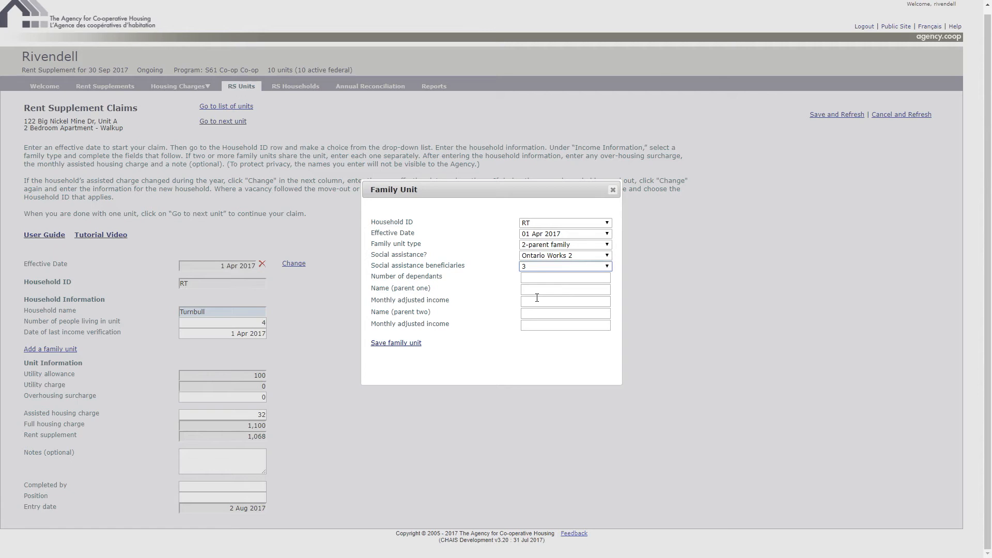
pyautogui.click(549, 278)
pyautogui.write('2')
# - Enter both parents' names with monthly adjusted incomes of 400 for parent one and 150 for parent two, and save the family unit
pyautogui.click(549, 290)
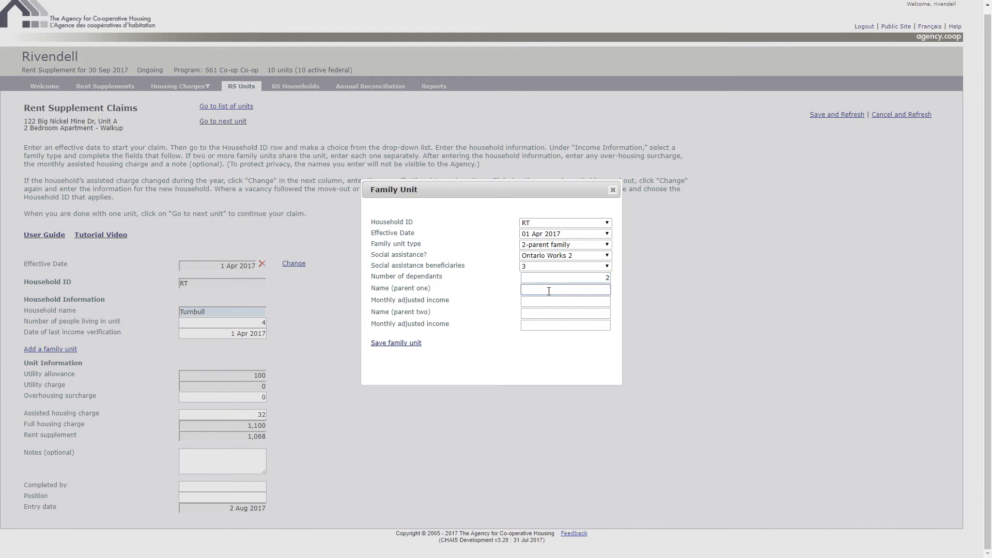
pyautogui.write('Barb')
pyautogui.press('Tab')
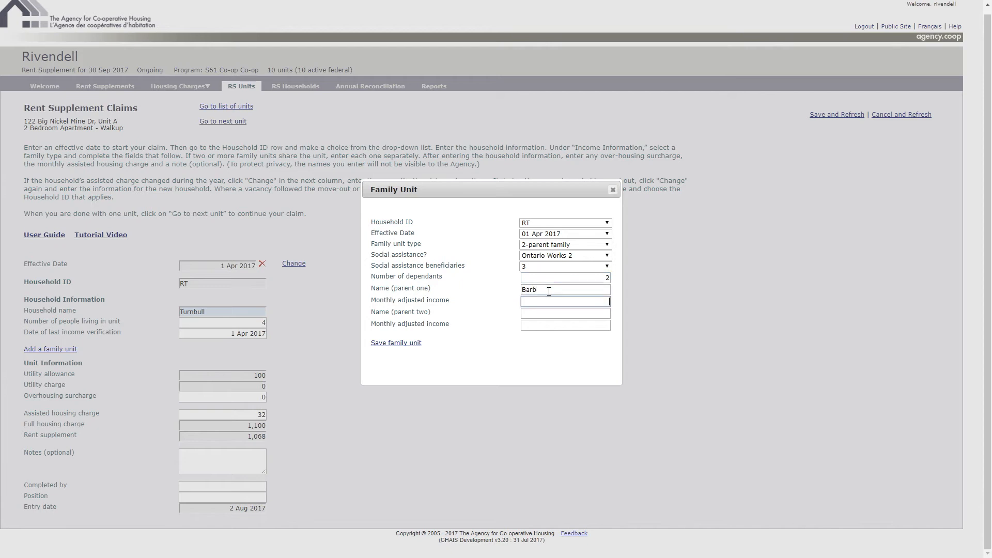
pyautogui.write('400')
pyautogui.press('Tab')
pyautogui.write('Geoff')
pyautogui.press('Tab')
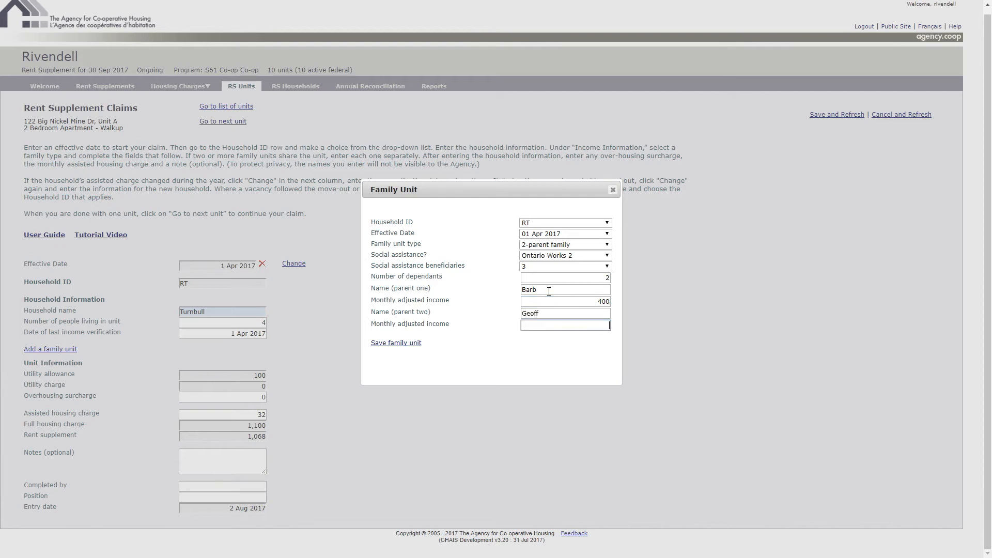
pyautogui.write('150')
pyautogui.click(406, 344)
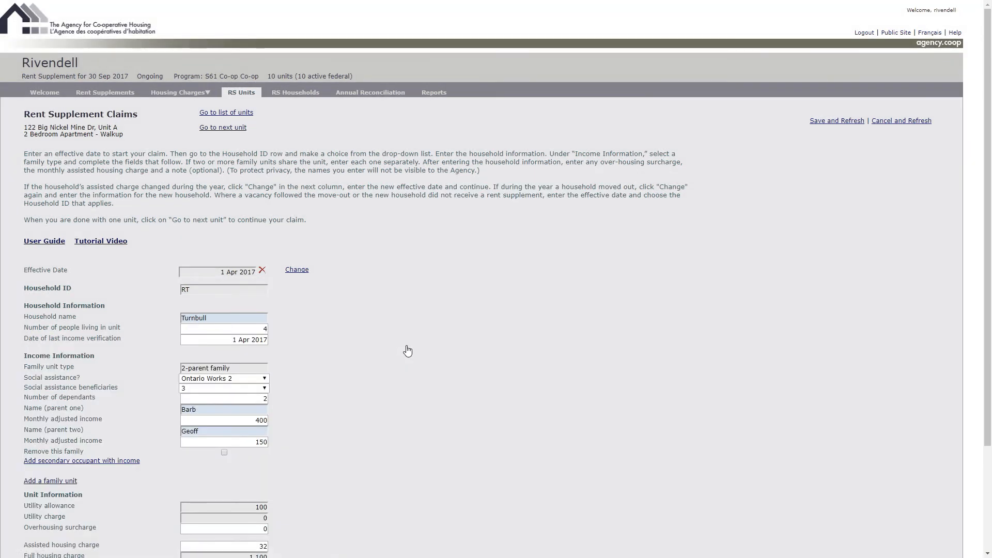
# - Add a secondary occupant effective 1 Apr 2017, entering the occupant's name and a monthly adjusted income of 200, and save it
pyautogui.scroll(-2, 406, 349)
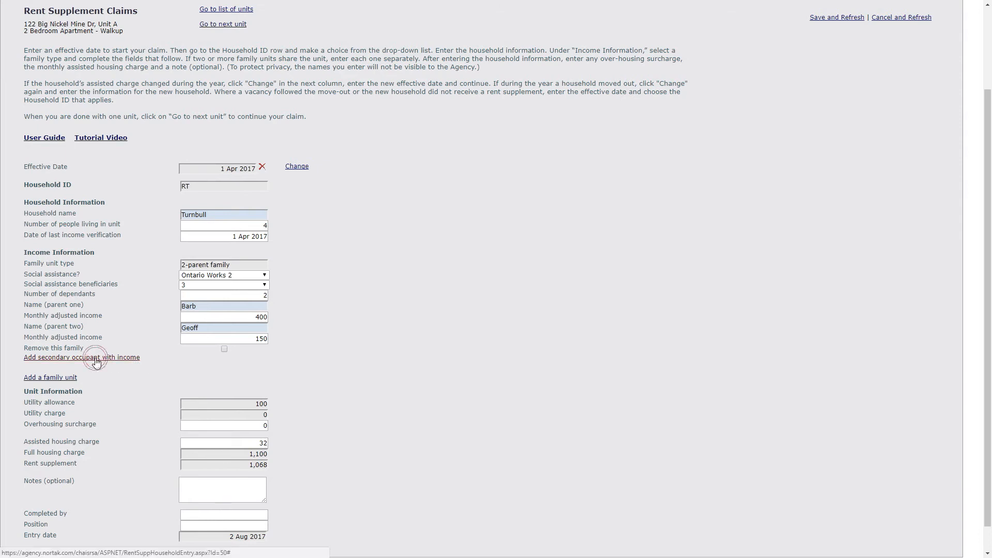
pyautogui.click(96, 359)
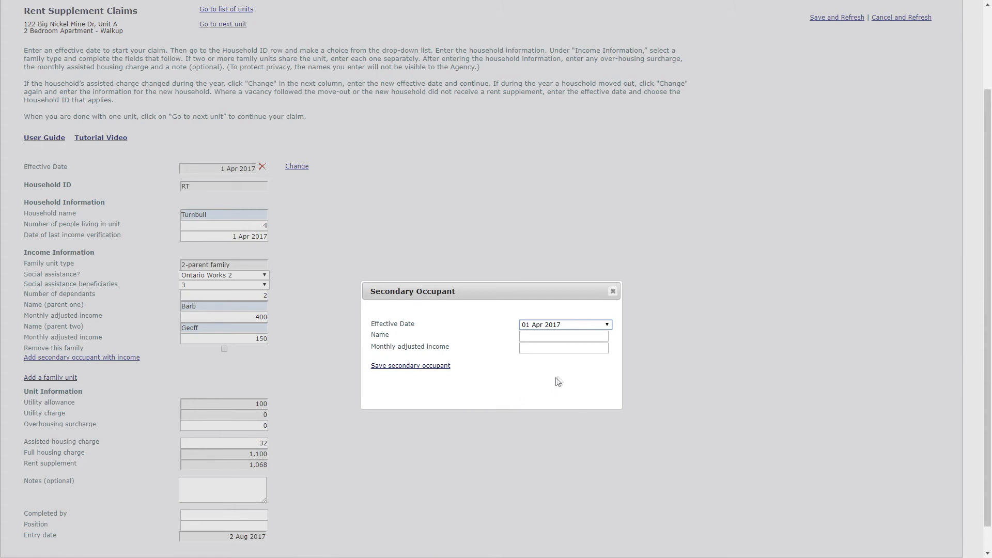
pyautogui.click(585, 324)
pyautogui.click(585, 325)
pyautogui.click(576, 335)
pyautogui.write('Colleen')
pyautogui.press('Tab')
pyautogui.write('200')
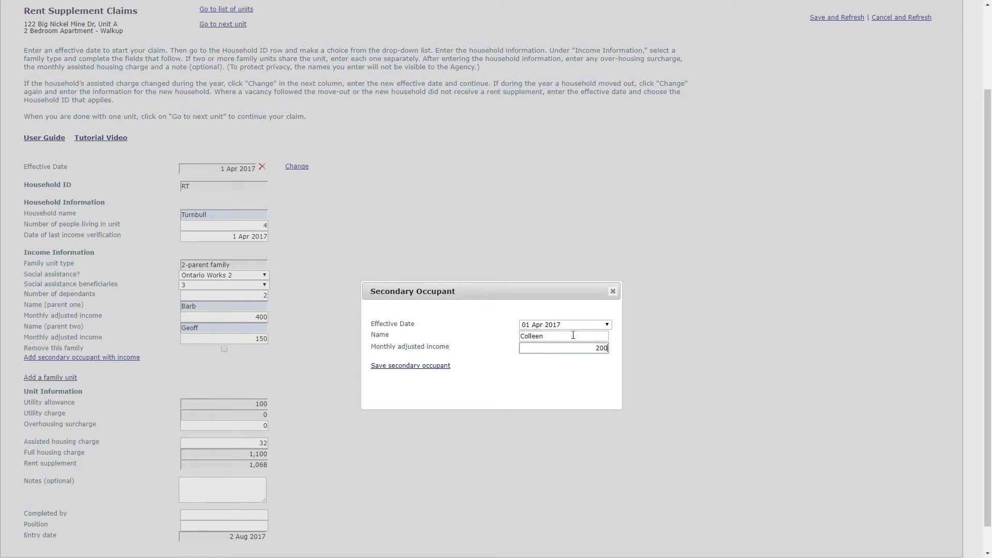
pyautogui.click(435, 366)
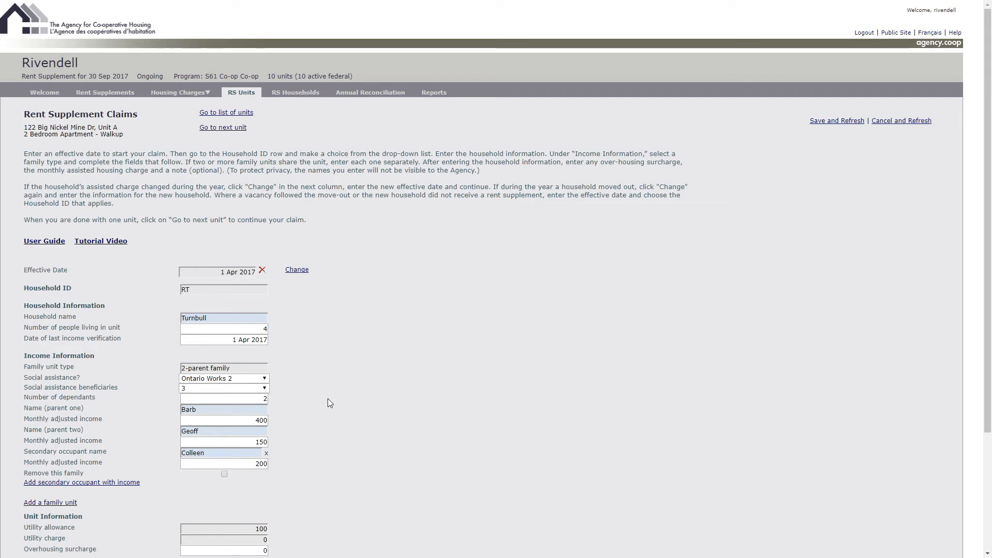
# - Set the unit's overhousing surcharge to 150 and the assisted housing charge to 200
pyautogui.scroll(-3, 327, 399)
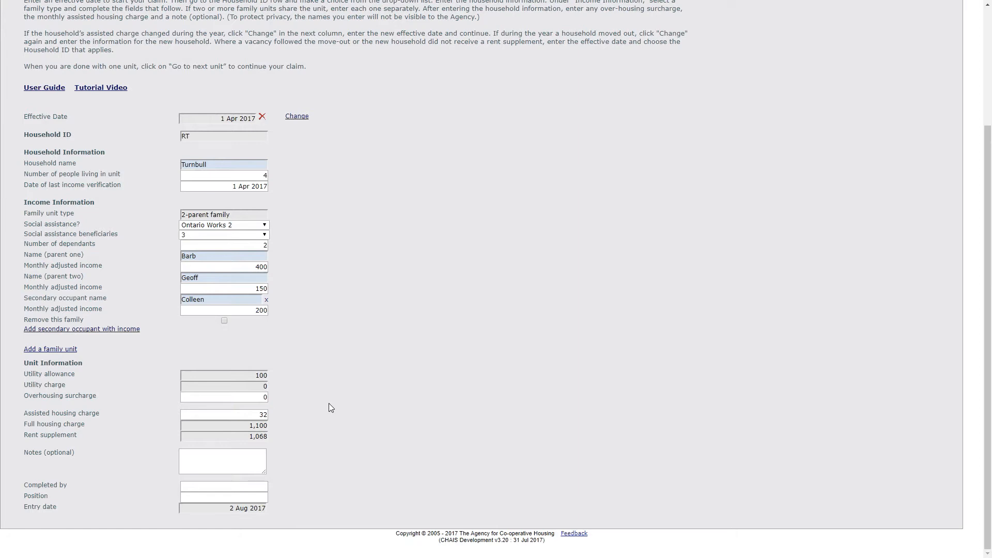
pyautogui.click(187, 398)
pyautogui.write('150')
pyautogui.click(184, 414)
pyautogui.write('200')
# - Enter the optional note "Will be seeking employment next month" for the claim
pyautogui.press('Tab')
pyautogui.write('Wil')
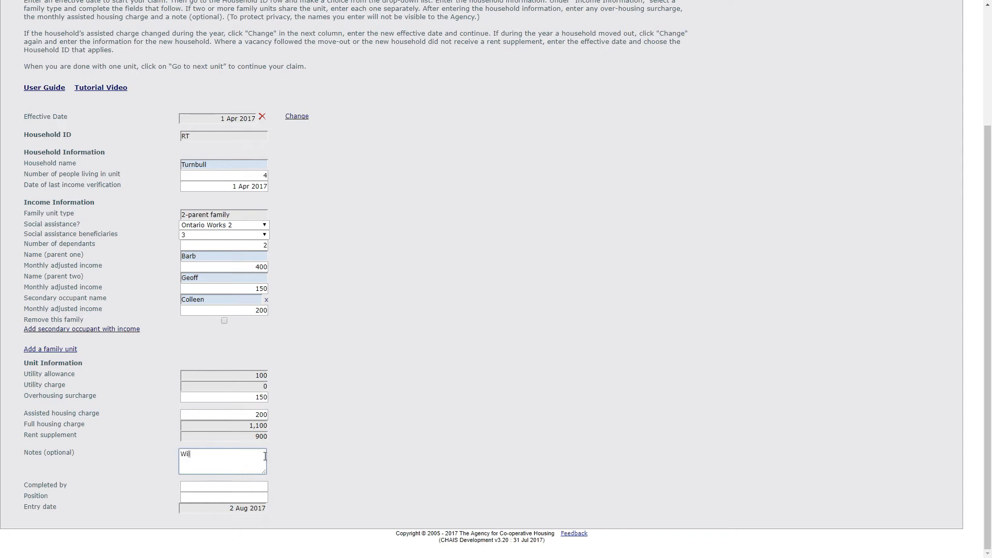
pyautogui.write('l be seeking employement next month')
# - Enter the name of the person completing the claim with the position Manager, and save the claim
pyautogui.click(231, 487)
pyautogui.write('Deborah')
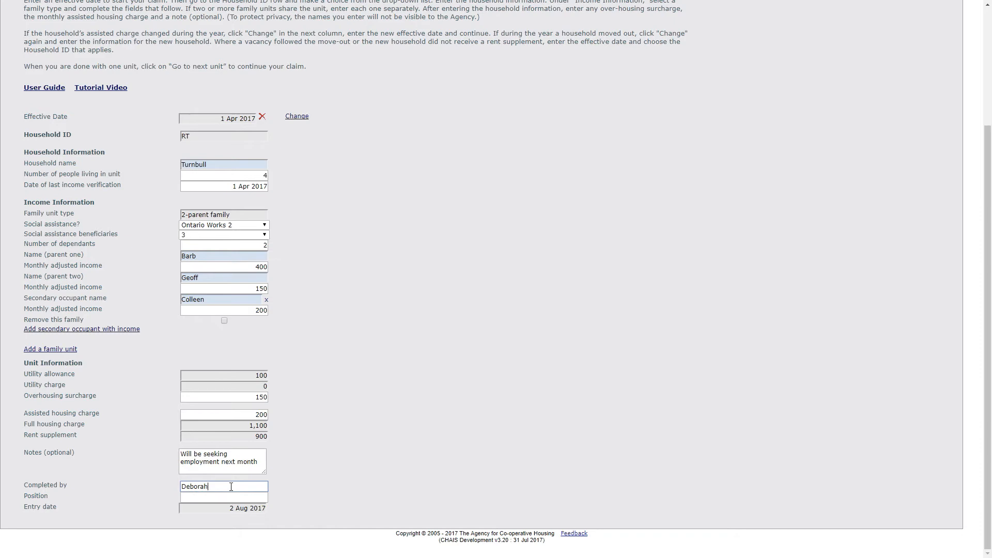
pyautogui.press('Tab')
pyautogui.write('Manager')
pyautogui.scroll(3, 764, 247)
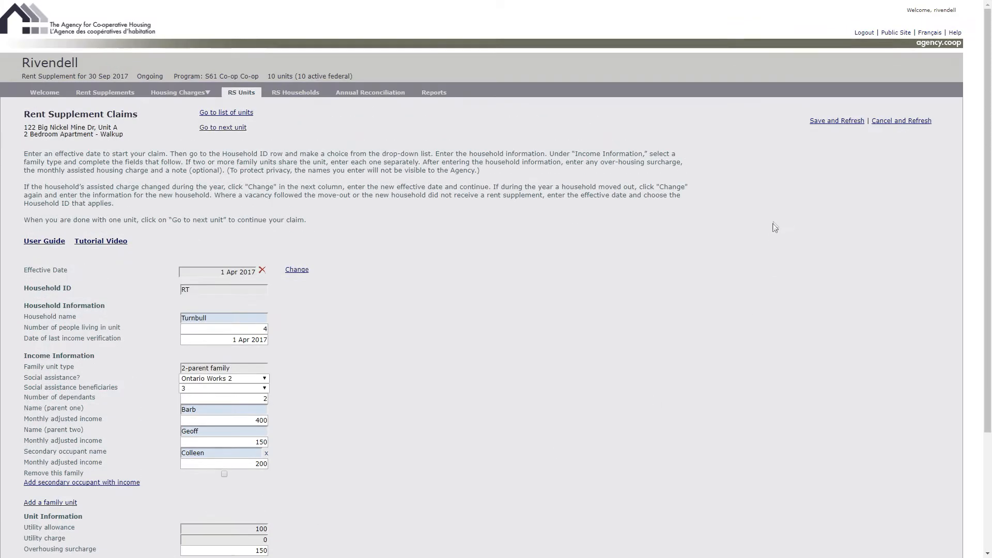
pyautogui.click(834, 122)
# - Reopen Unit A from the list of units and add a change effective 1 Jul 2017 for the same household ID, saving it
pyautogui.click(234, 113)
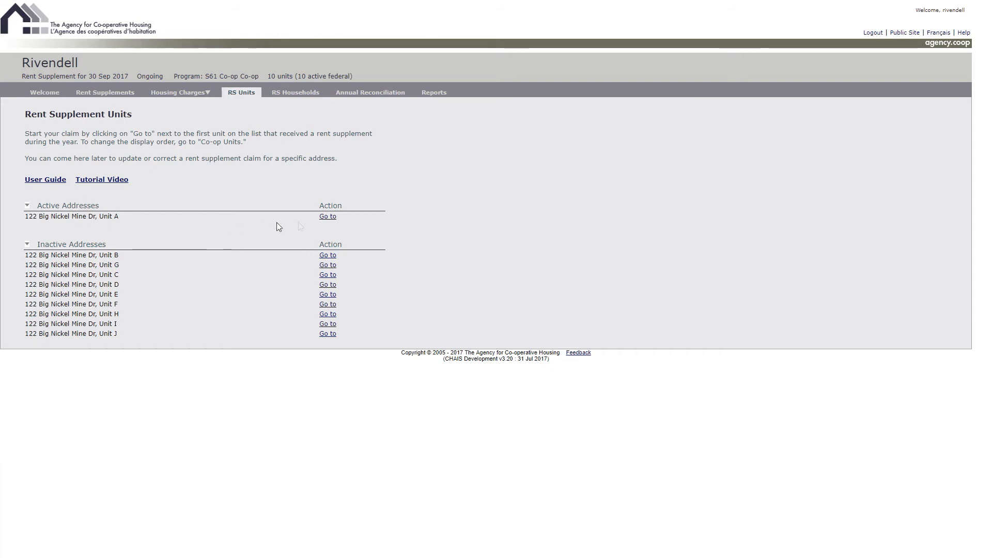
pyautogui.click(327, 217)
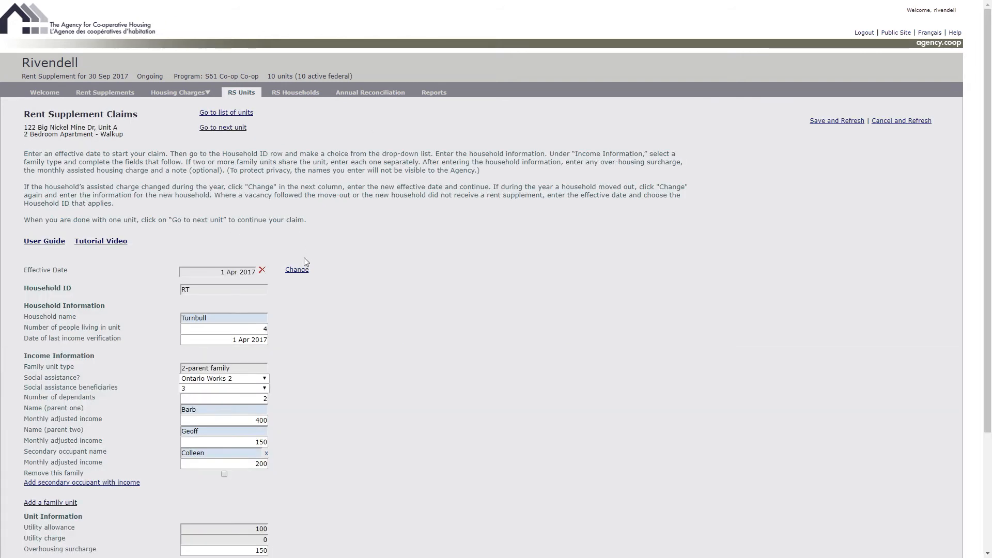
pyautogui.click(297, 269)
pyautogui.click(299, 271)
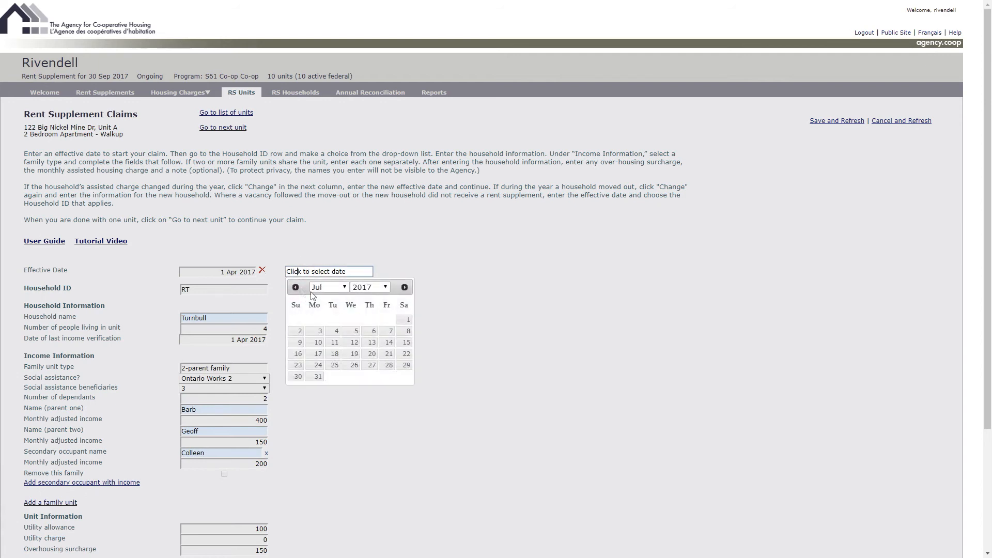
pyautogui.click(404, 319)
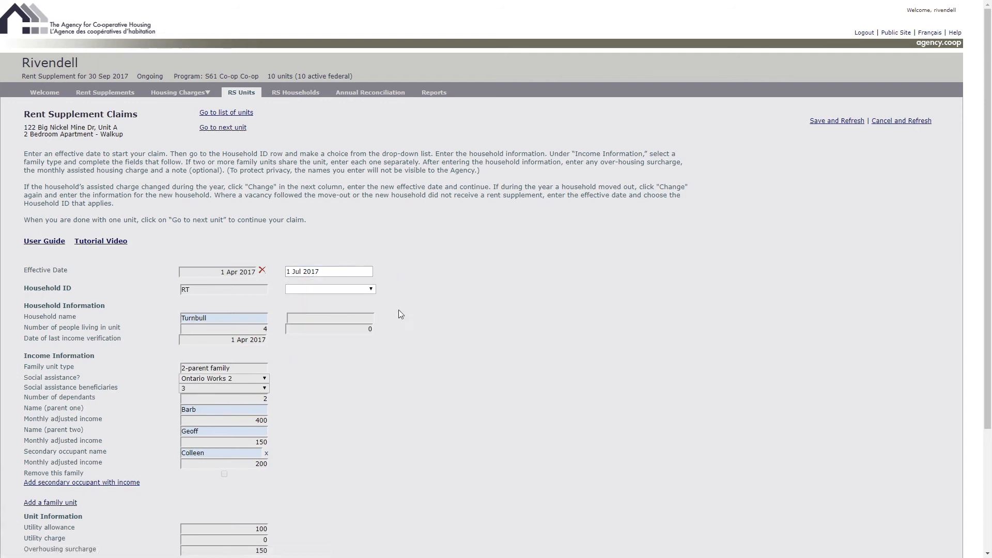
pyautogui.click(371, 289)
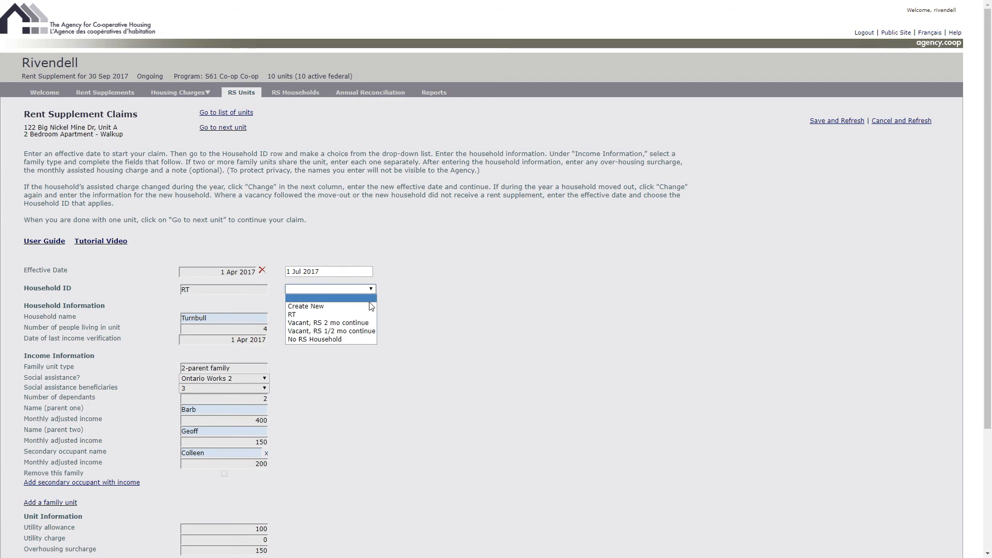
pyautogui.click(301, 315)
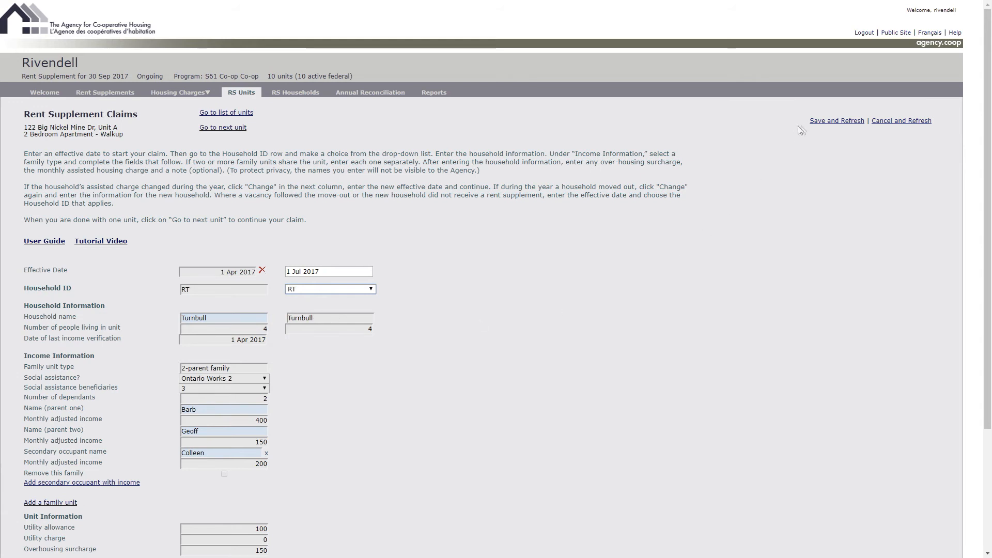
pyautogui.click(822, 121)
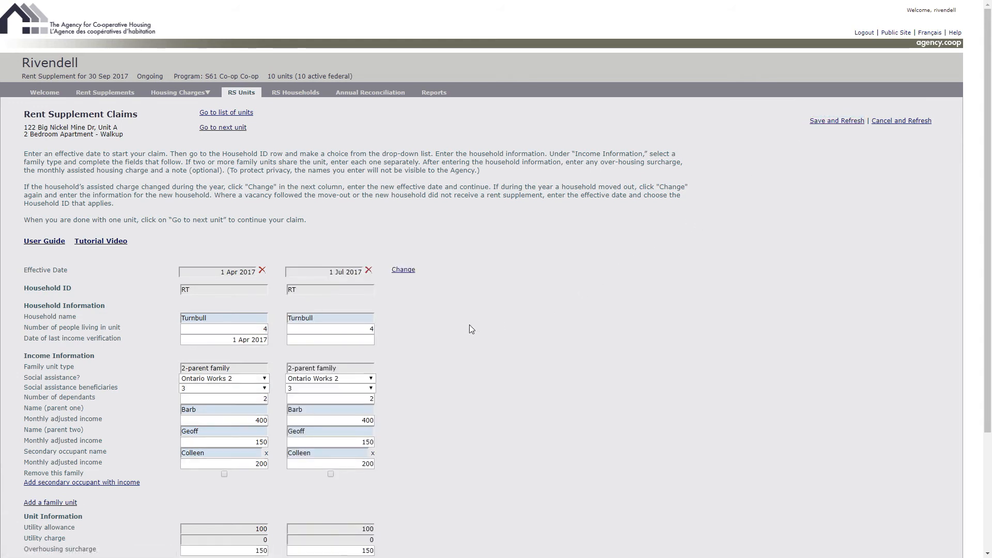
# - For Unit A's 1 Jul 2017 change, set the number of people to 3 and the last income verification to 1 Jul 2017
pyautogui.scroll(-1, 451, 322)
pyautogui.doubleClick(371, 279)
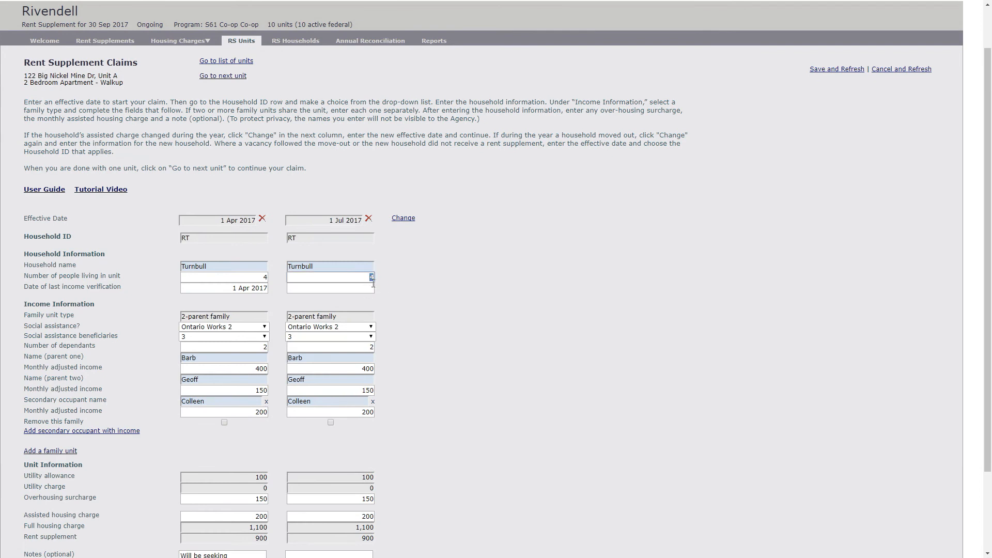
pyautogui.write('3')
pyautogui.click(357, 288)
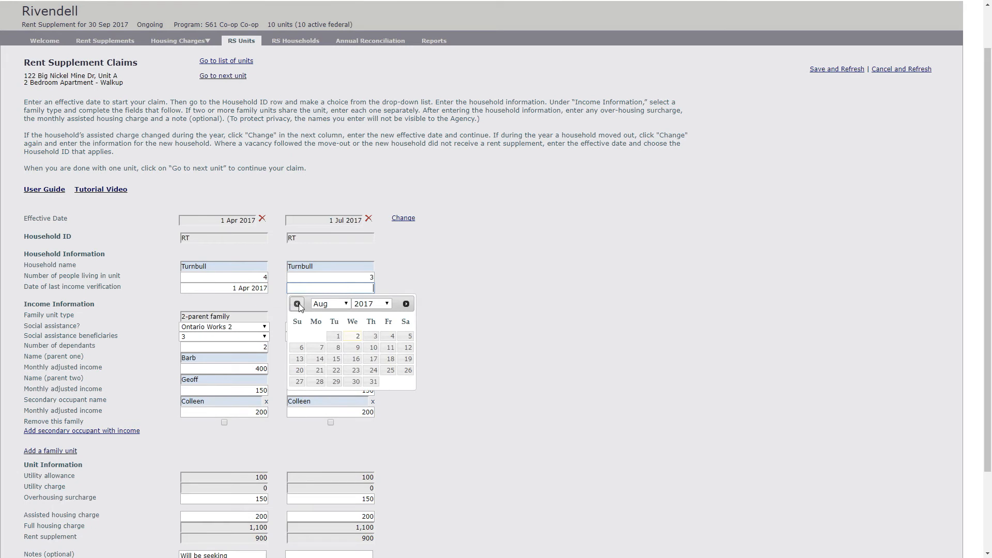
pyautogui.click(403, 335)
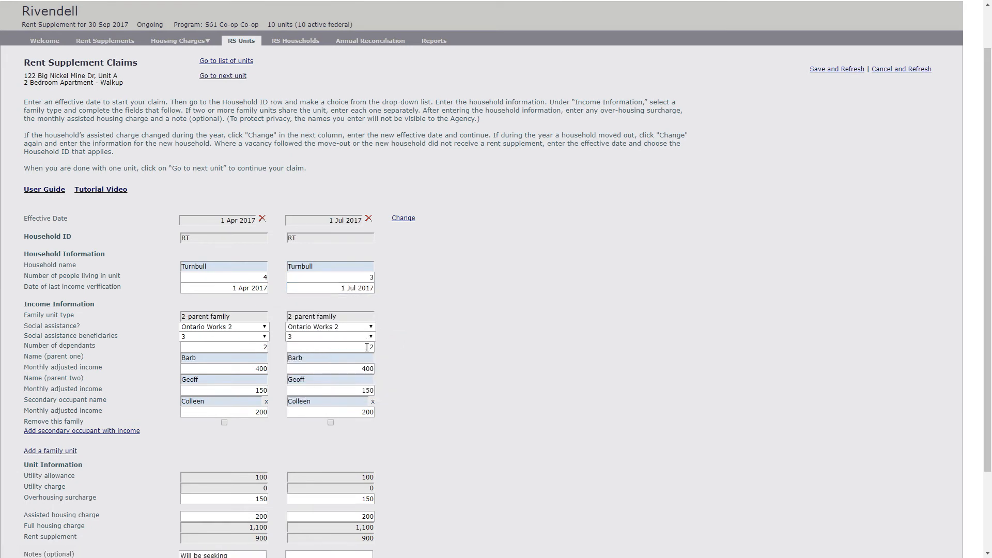
# - In the 1 Jul 2017 change, set social assistance beneficiaries to 2, dependants to 1 and parent one's monthly adjusted income to 600, then save
pyautogui.click(371, 337)
pyautogui.click(356, 354)
pyautogui.click(360, 348)
pyautogui.write('1')
pyautogui.click(358, 370)
pyautogui.write('60')
pyautogui.click(836, 69)
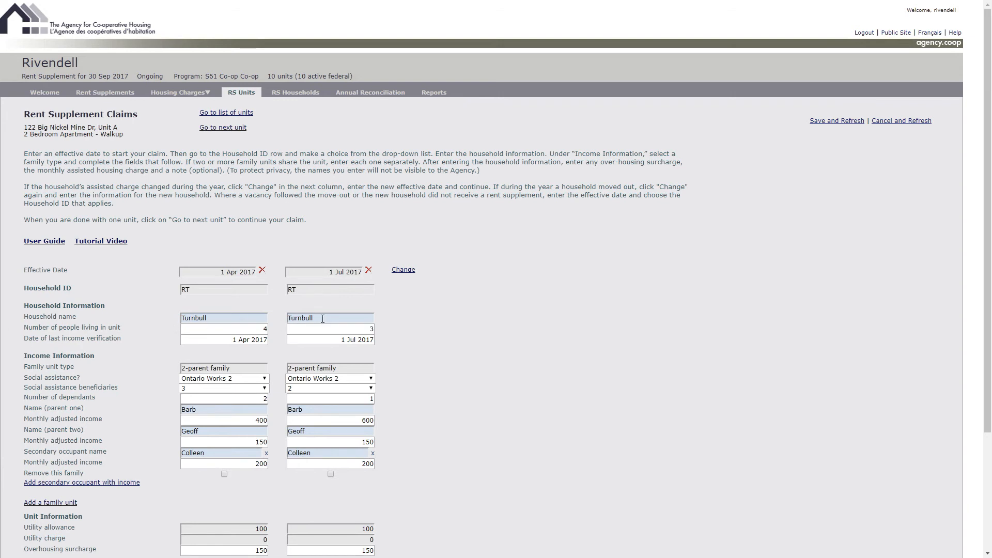
# - Add a further change to Unit A effective 1 Aug 2017 with No RS Household as the household ID, and save it
pyautogui.click(407, 271)
pyautogui.click(407, 272)
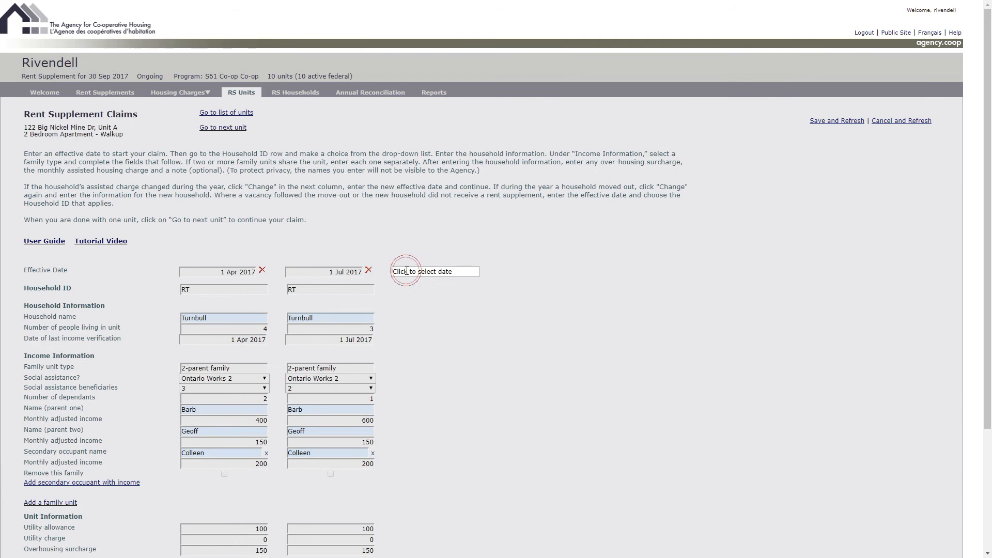
pyautogui.click(439, 320)
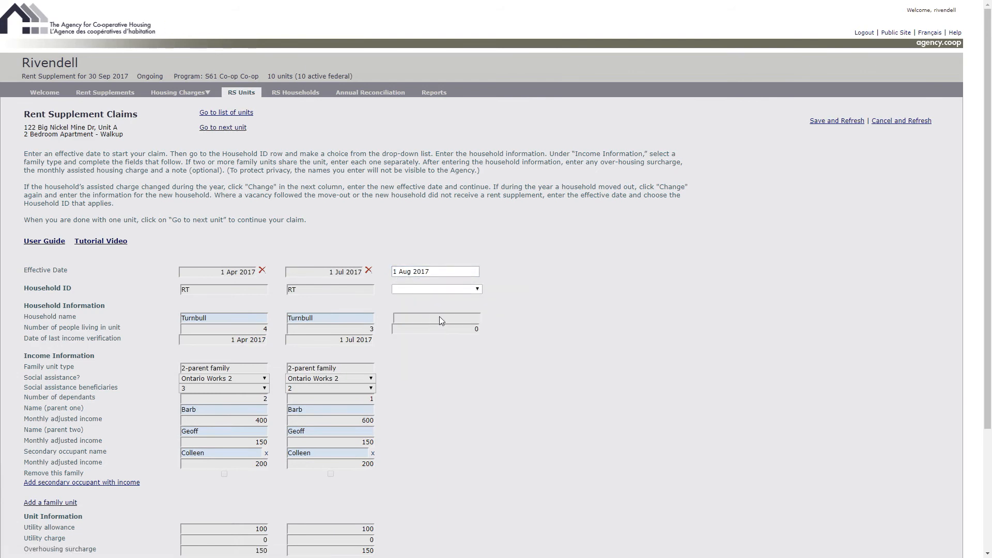
pyautogui.click(477, 289)
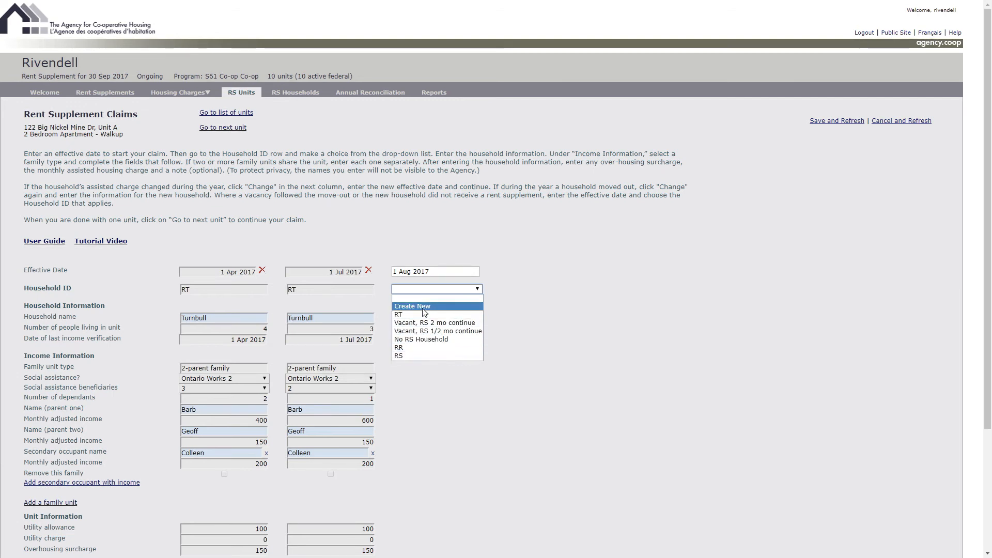
pyautogui.click(424, 339)
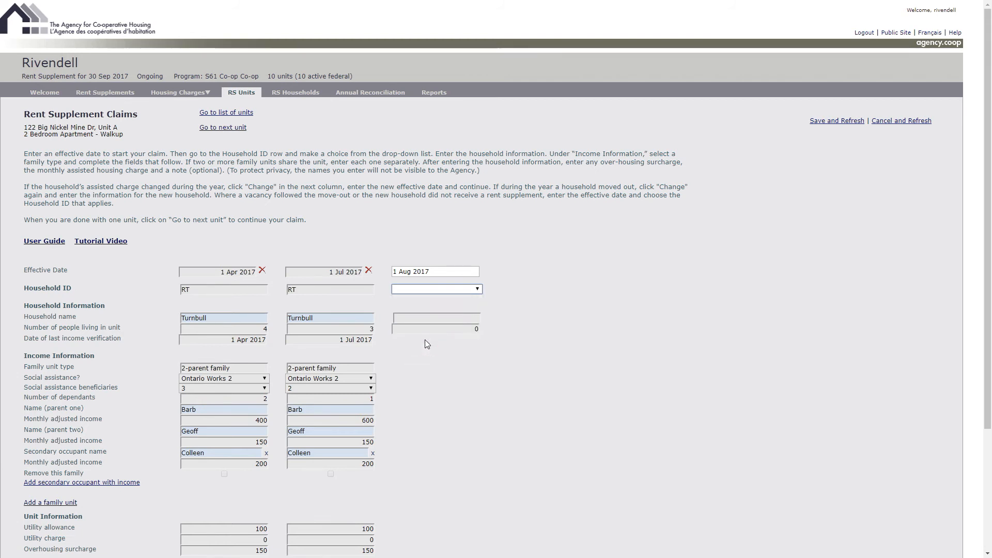
pyautogui.click(855, 120)
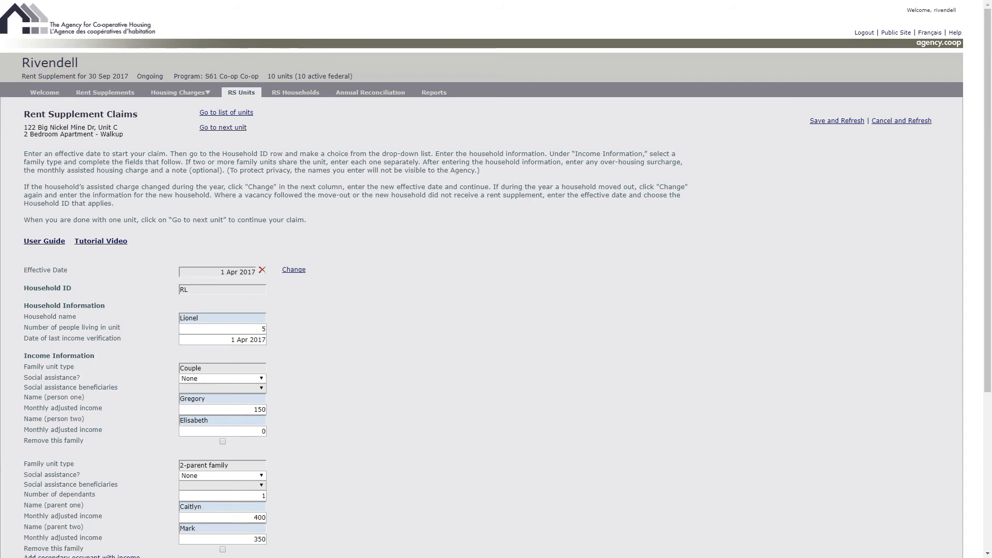
# - Add a change to Unit C's claim effective 1 Jul 2017 for the same household ID, and save it
pyautogui.click(297, 271)
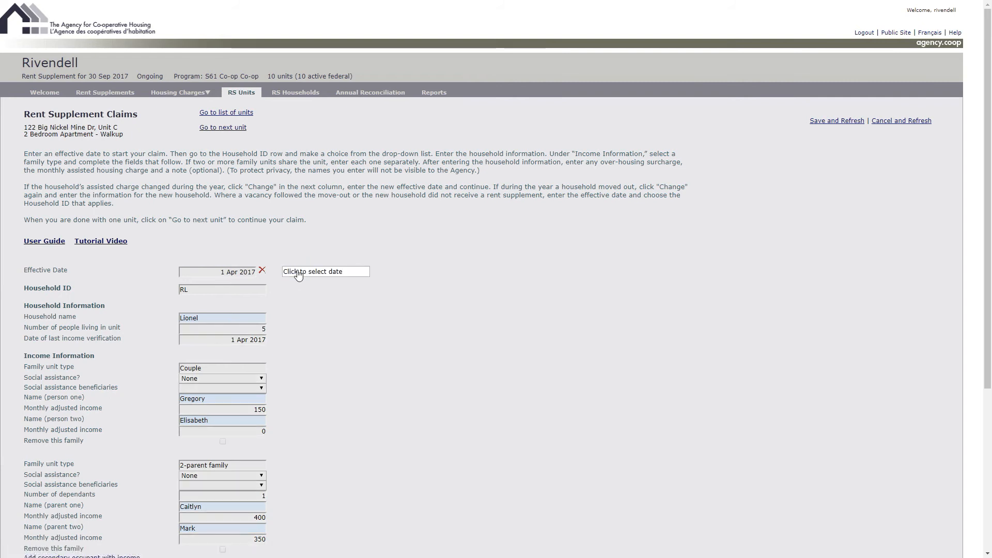
pyautogui.click(299, 272)
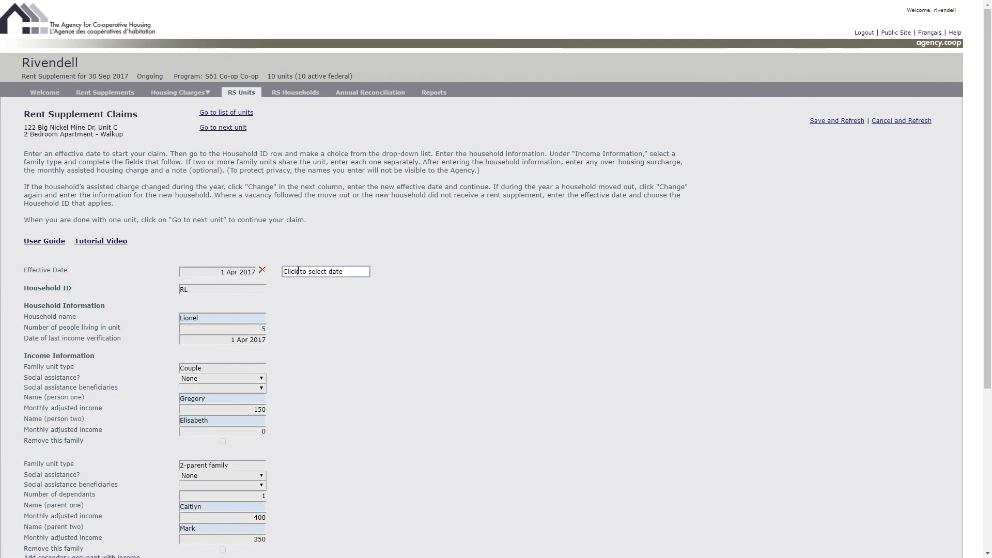
pyautogui.click(292, 288)
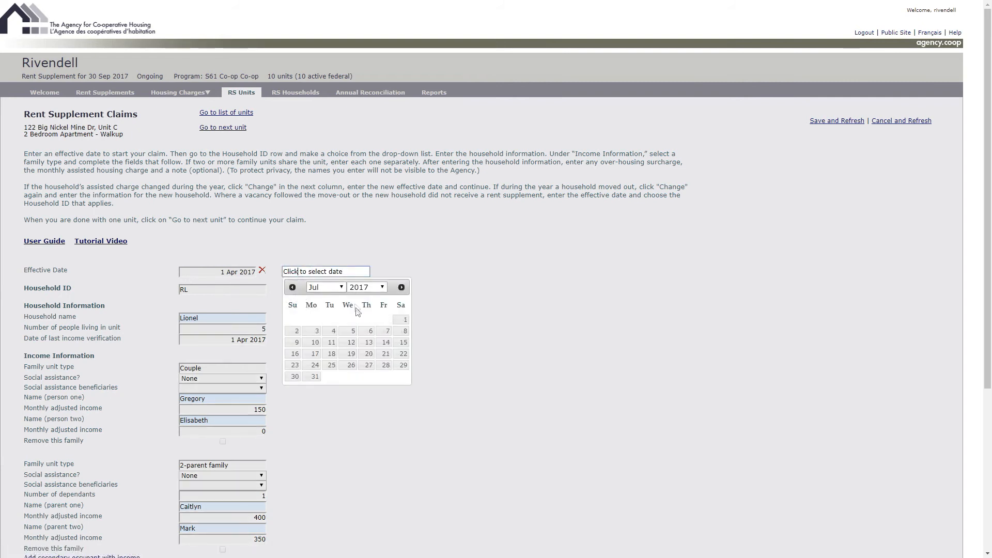
pyautogui.click(402, 321)
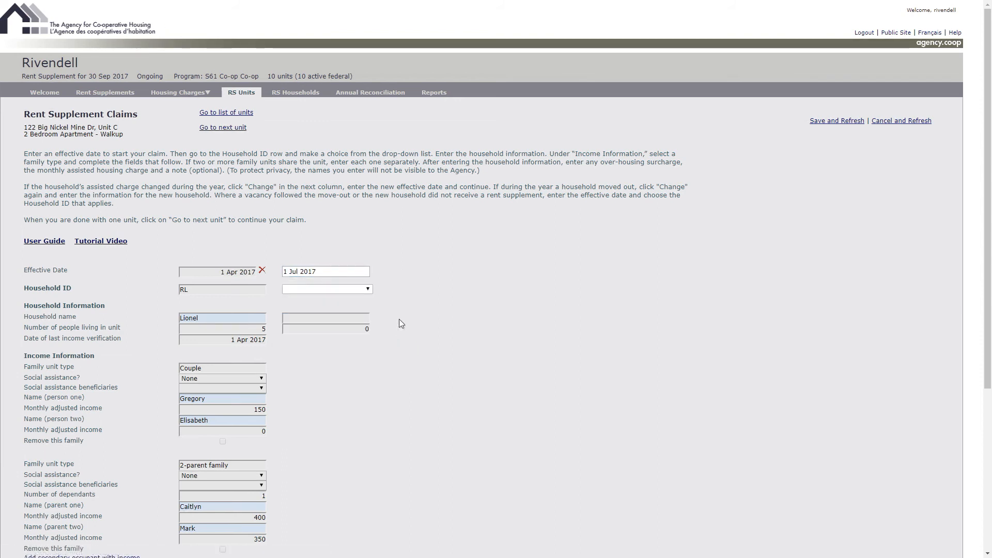
pyautogui.click(369, 289)
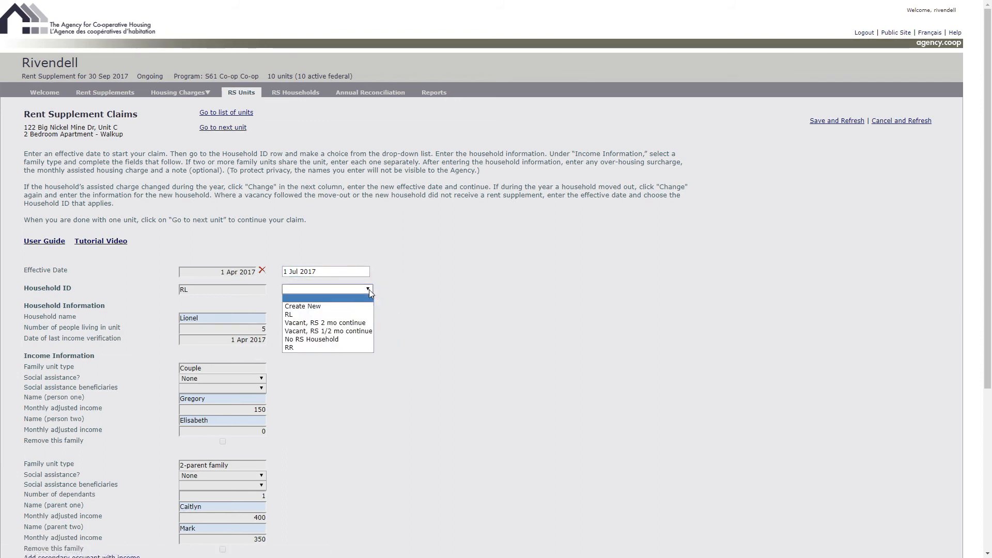
pyautogui.click(288, 315)
pyautogui.click(822, 123)
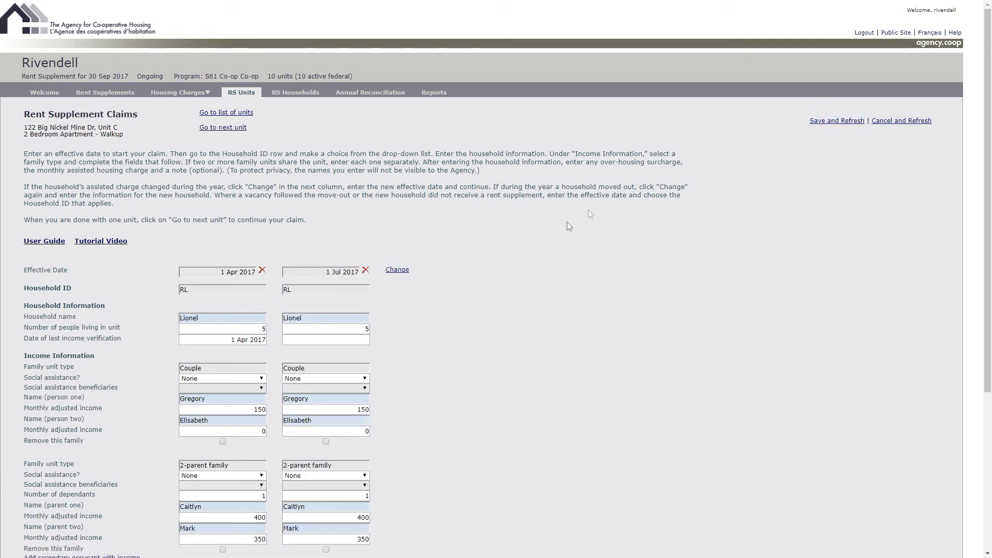
# - For Unit C's 1 Jul 2017 change, set the number of people to 2 and the last income verification to 1 Jul 2017
pyautogui.doubleClick(368, 328)
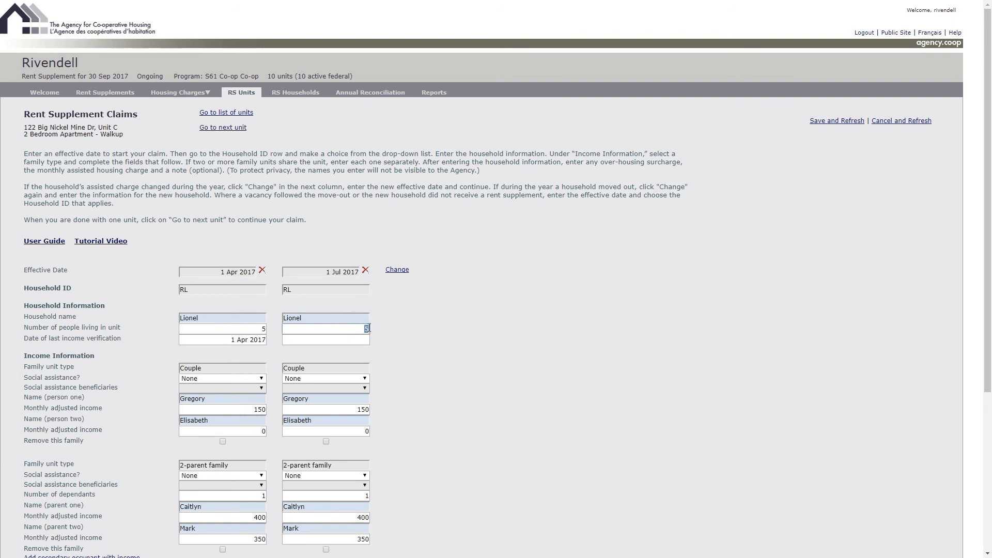
pyautogui.write('2')
pyautogui.click(357, 340)
pyautogui.click(292, 355)
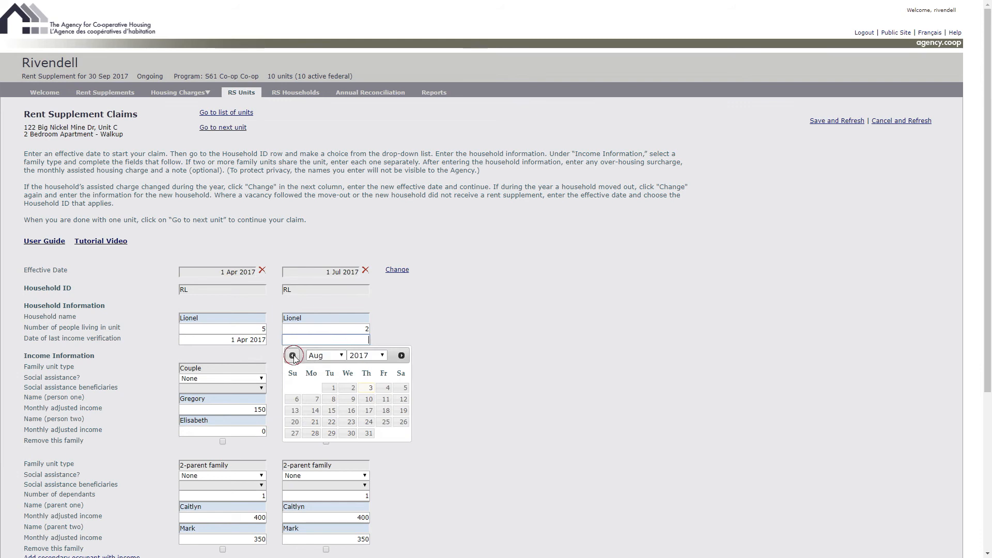
pyautogui.click(402, 387)
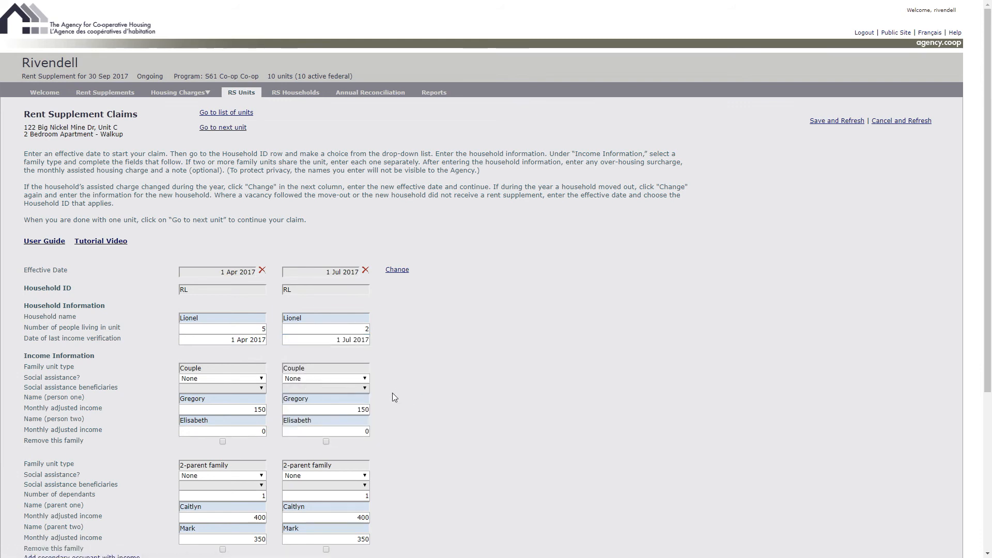
# - Mark the 2-parent family unit for removal in Unit C's 1 Jul 2017 change and save the claim
pyautogui.scroll(-1, 393, 392)
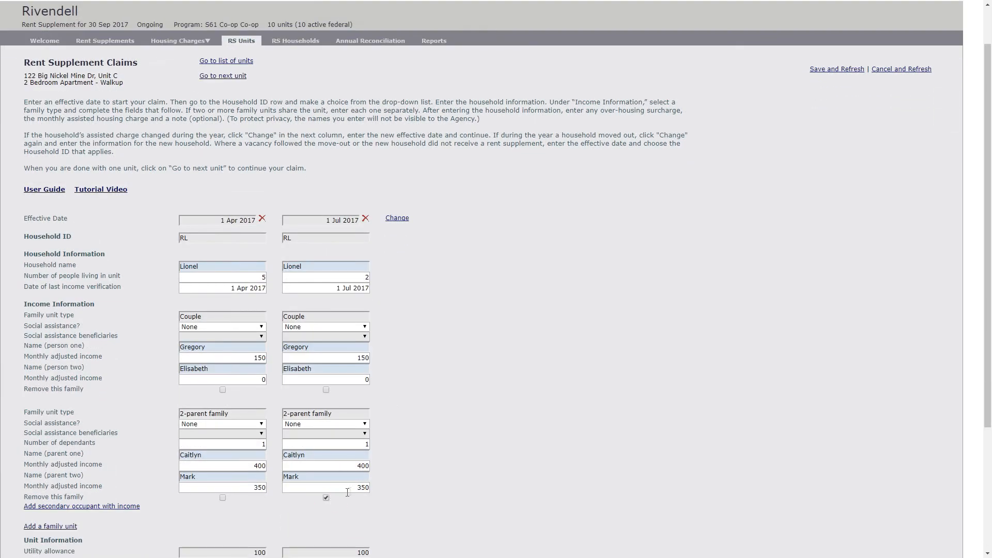
pyautogui.click(817, 70)
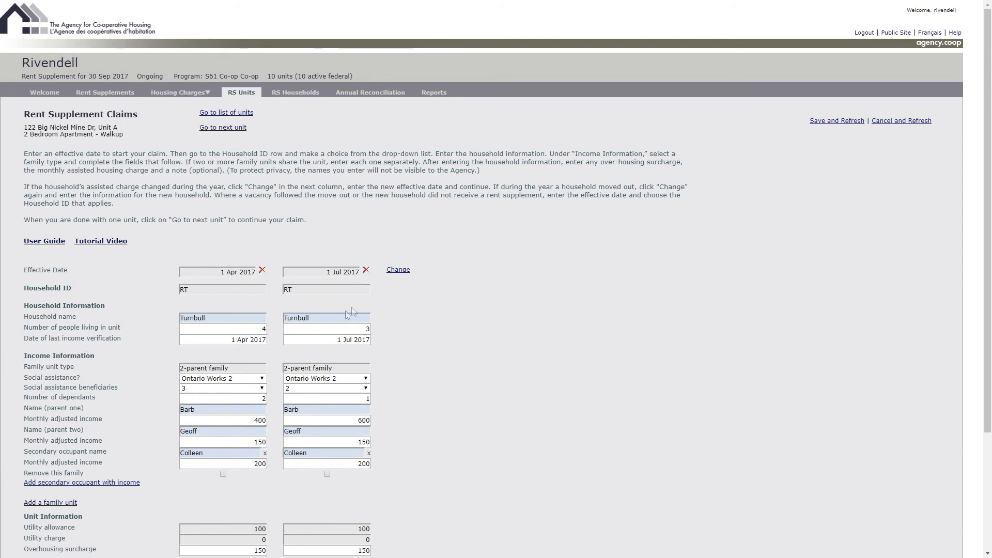
# - Add a further change to Unit A's claim effective 1 Aug 2017 for the same household ID as its earlier entries, and save it
pyautogui.click(397, 270)
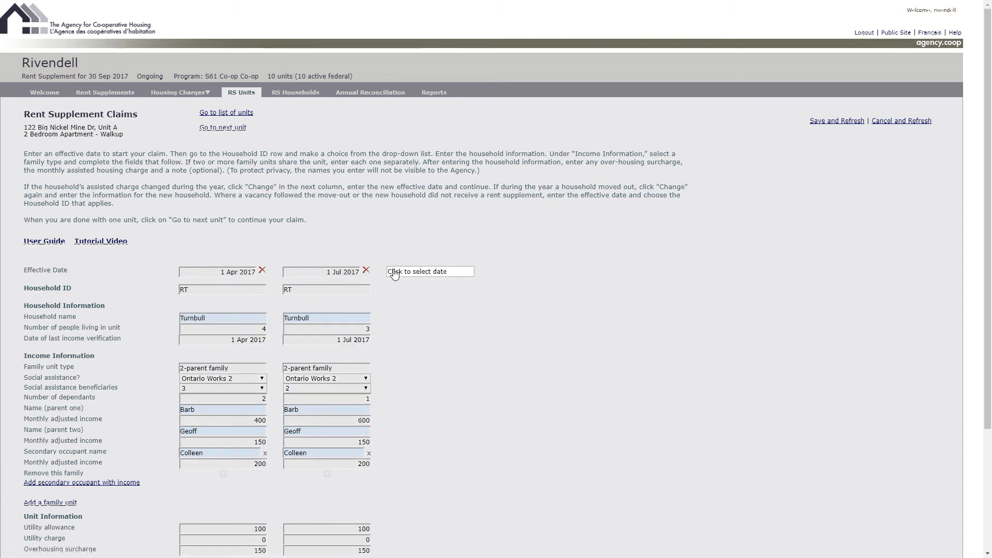
pyautogui.click(457, 272)
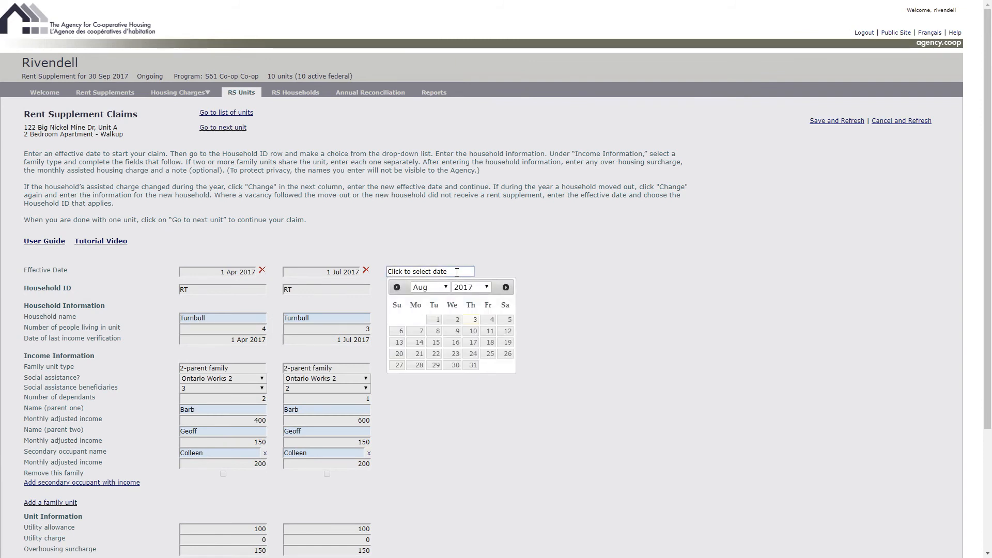
pyautogui.click(436, 321)
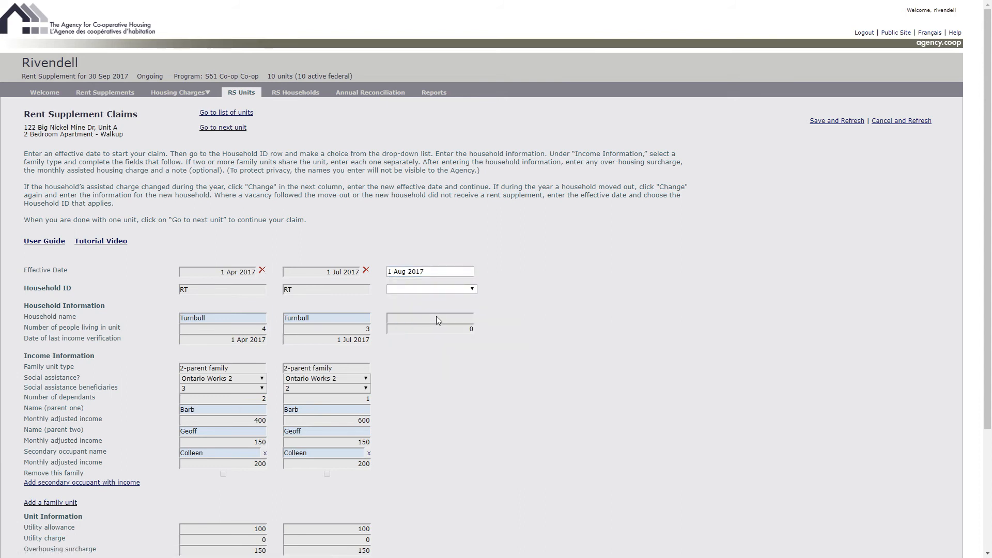
pyautogui.click(458, 288)
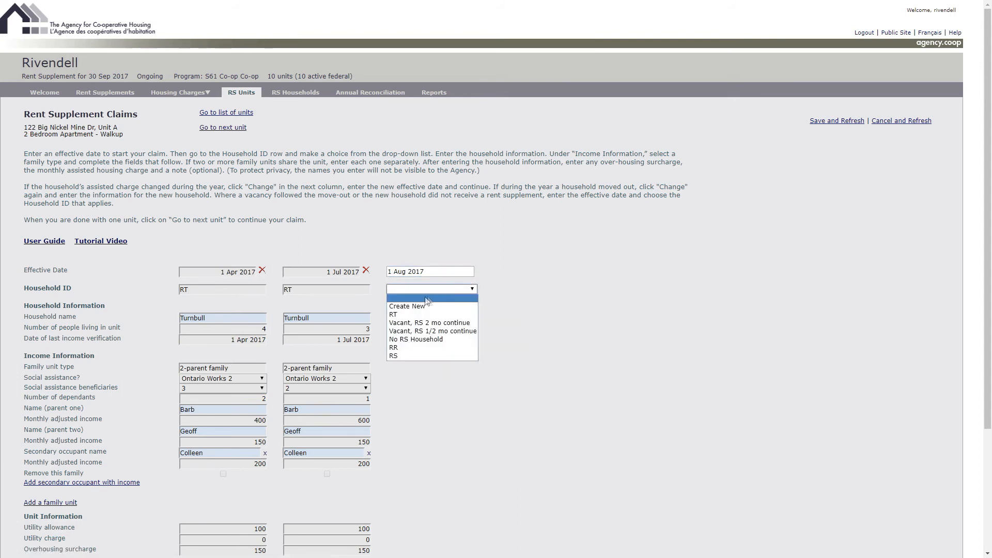
pyautogui.click(401, 315)
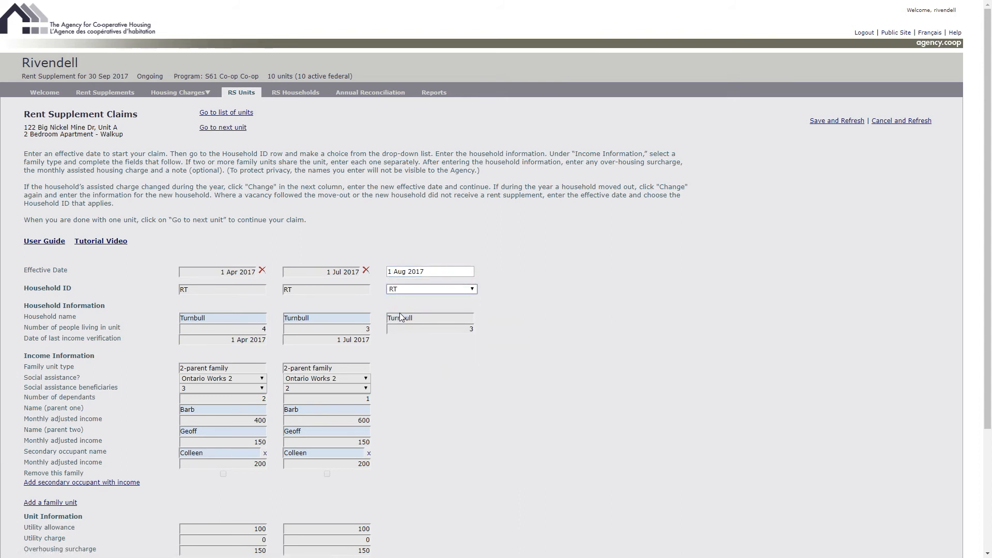
pyautogui.click(822, 122)
# - For Unit A's 1 Aug 2017 change, set the number of people to 2 and the last income verification to 1 Aug 2017
pyautogui.doubleClick(456, 329)
pyautogui.write('2')
pyautogui.click(452, 341)
pyautogui.click(440, 391)
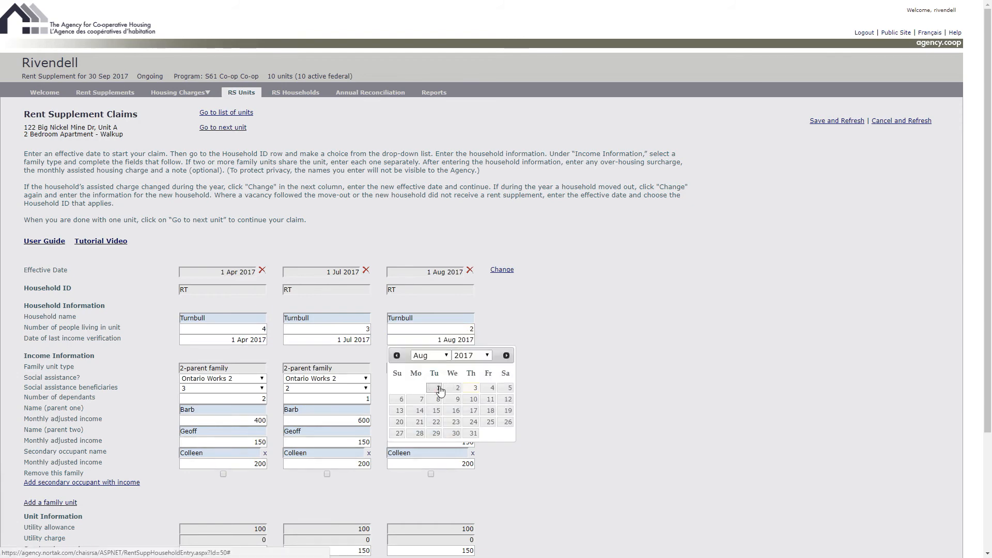
# - Mark the 2-parent family for removal in the 1 Aug 2017 change and start a 1-parent family unit for the same household and date
pyautogui.scroll(-3, 494, 381)
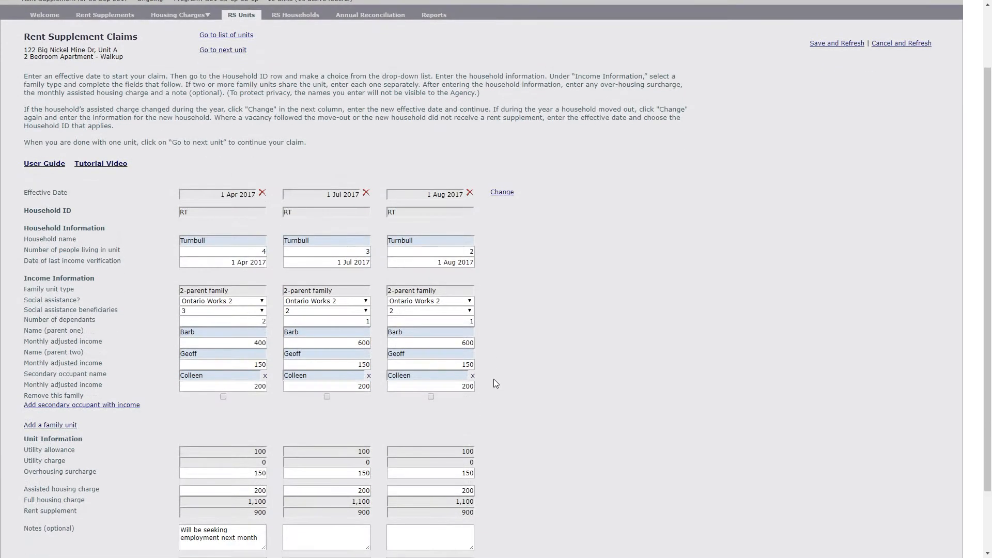
pyautogui.scroll(-1, 494, 379)
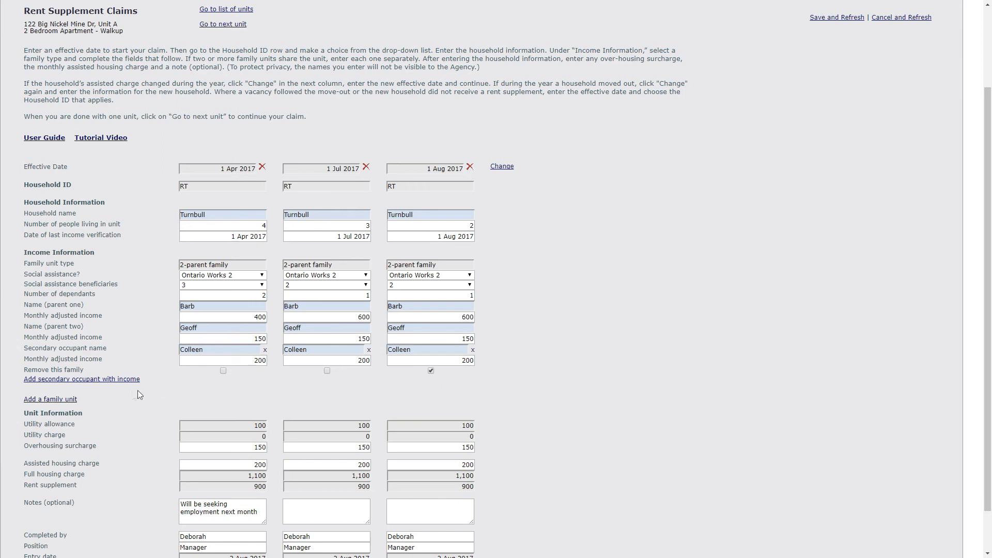
pyautogui.click(69, 401)
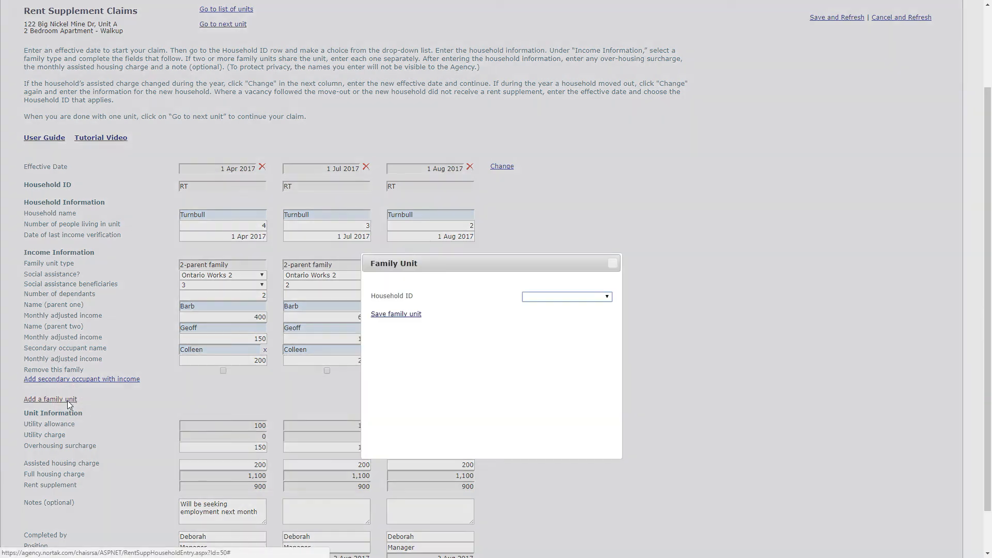
pyautogui.click(587, 297)
pyautogui.click(542, 315)
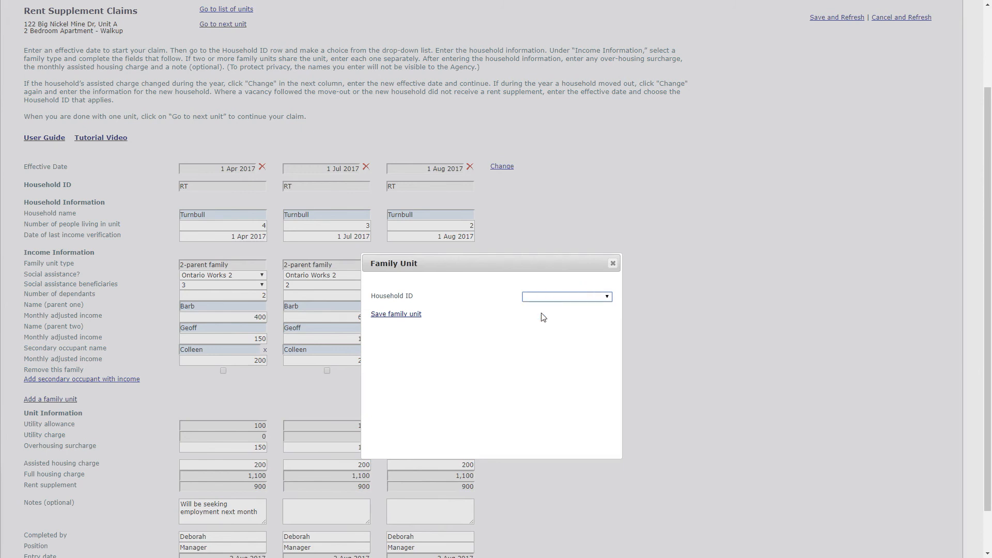
pyautogui.click(562, 309)
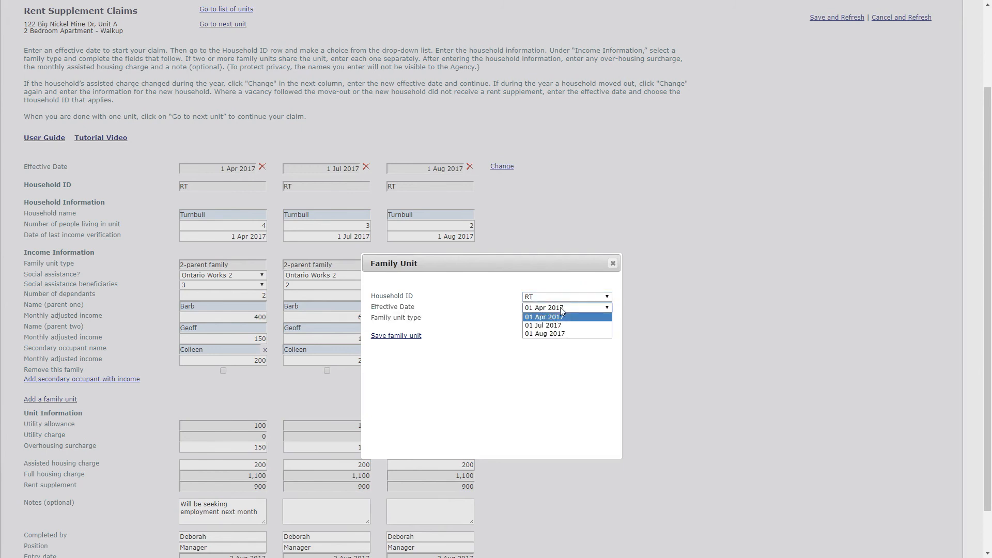
pyautogui.click(553, 332)
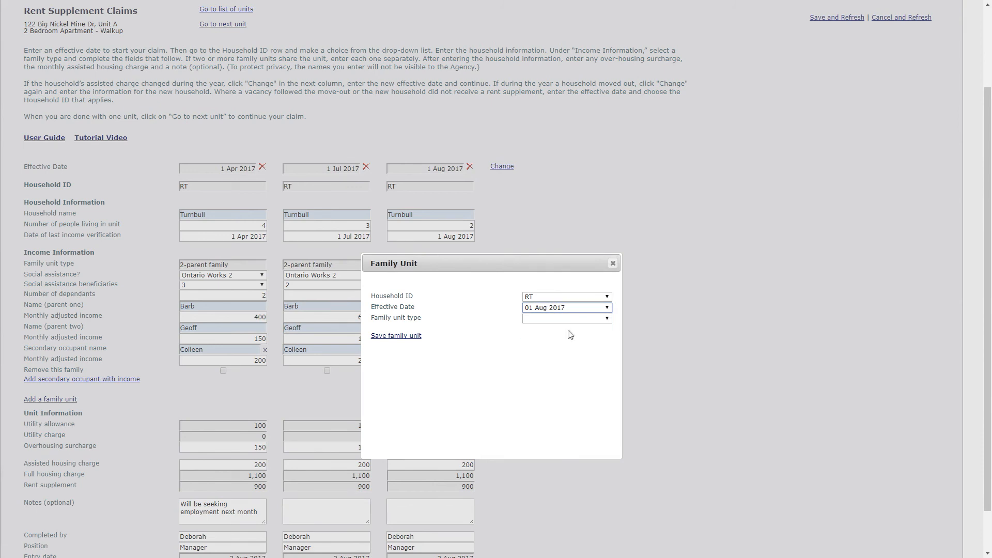
pyautogui.click(571, 319)
pyautogui.click(559, 337)
# - Give the 1-parent family Ontario Works 1, 2 beneficiaries, 1 dependant, the parent's first name and a monthly income of 400, and save it
pyautogui.click(561, 330)
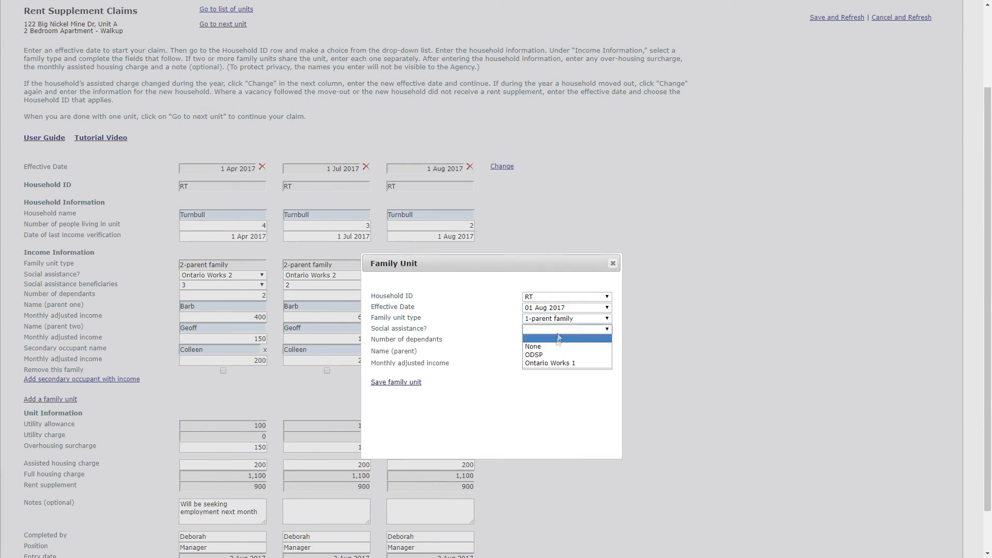
pyautogui.click(555, 361)
pyautogui.click(561, 341)
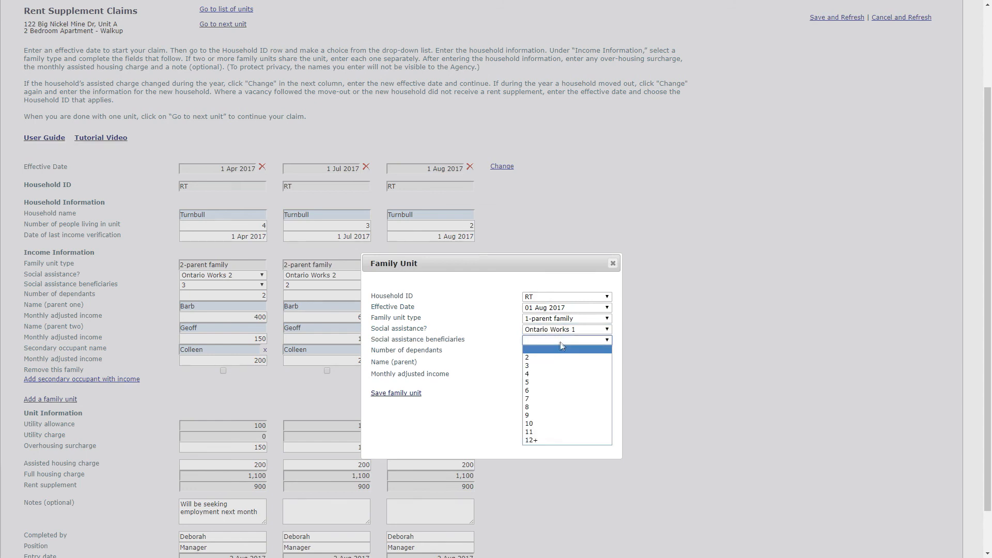
pyautogui.click(554, 360)
pyautogui.click(557, 352)
pyautogui.write('1')
pyautogui.click(557, 364)
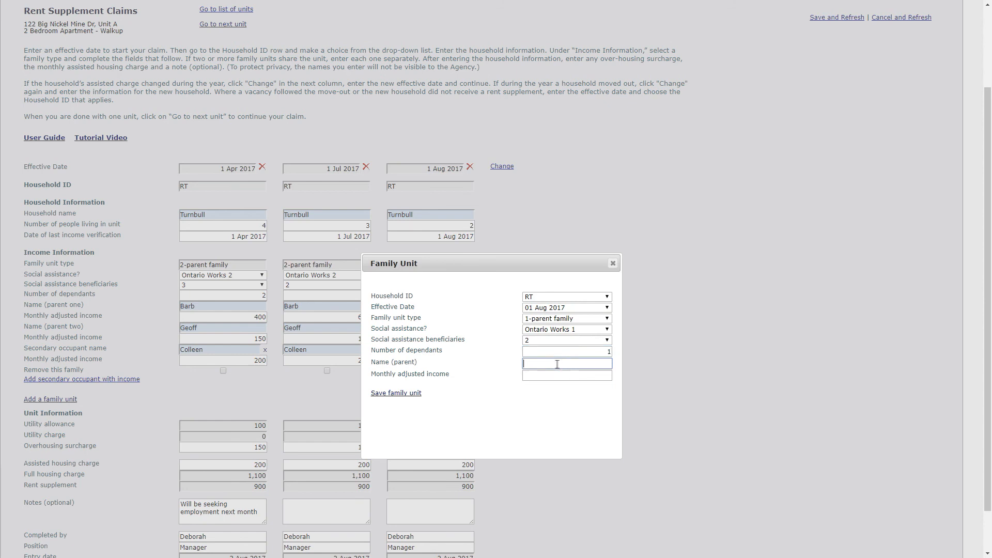
pyautogui.write('Ba')
pyautogui.press('Tab')
pyautogui.write('400')
pyautogui.click(407, 395)
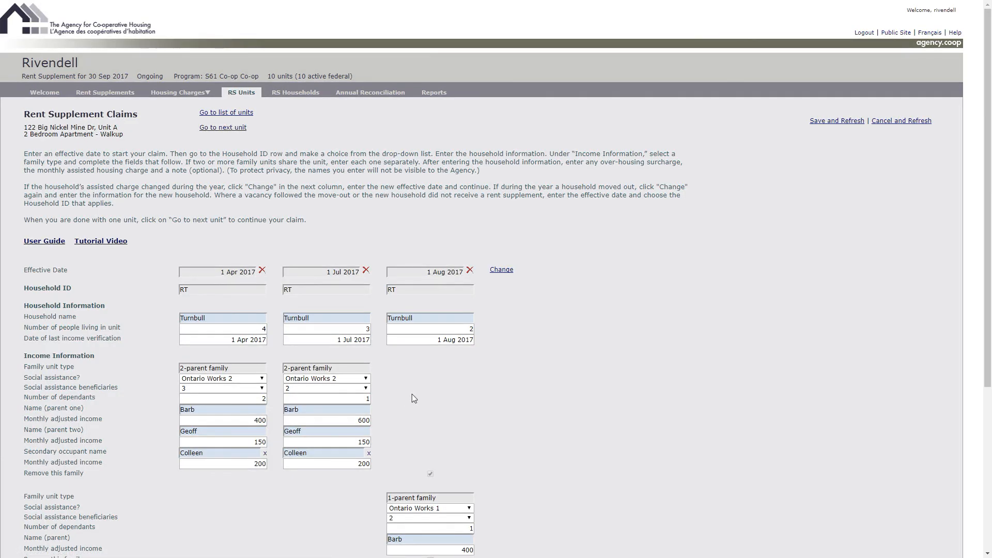
# - Add a secondary occupant effective 01 Aug 2017 with the occupant's first name and a monthly adjusted income of 200, and save the claim
pyautogui.scroll(-3, 412, 396)
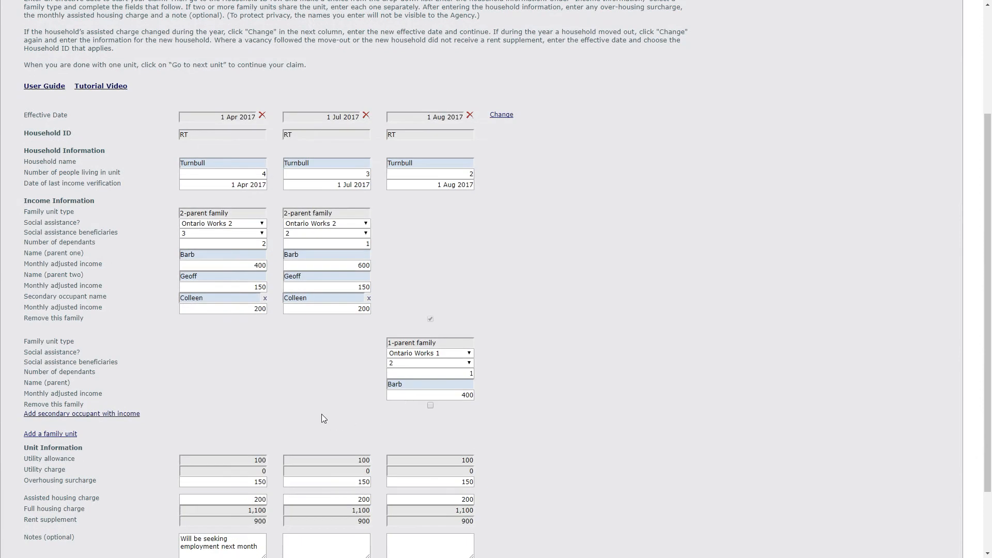
pyautogui.click(98, 414)
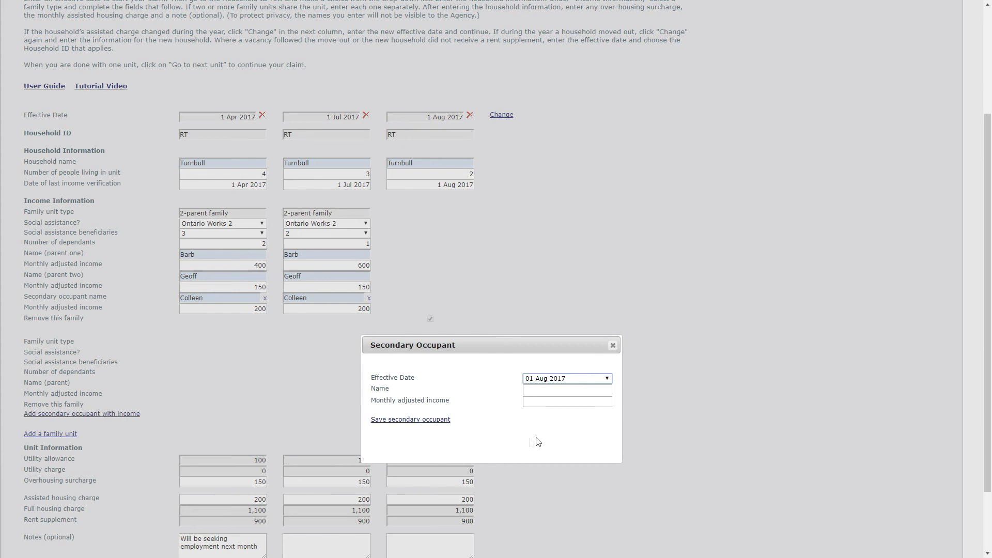
pyautogui.click(607, 378)
pyautogui.click(590, 388)
pyautogui.click(580, 391)
pyautogui.write('Colleen')
pyautogui.press('Tab')
pyautogui.write('200')
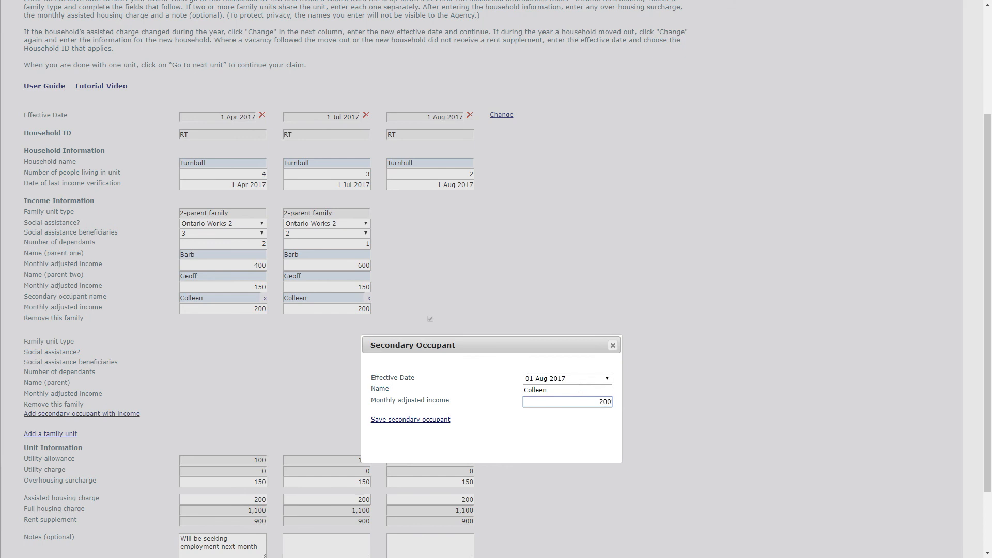
pyautogui.click(438, 423)
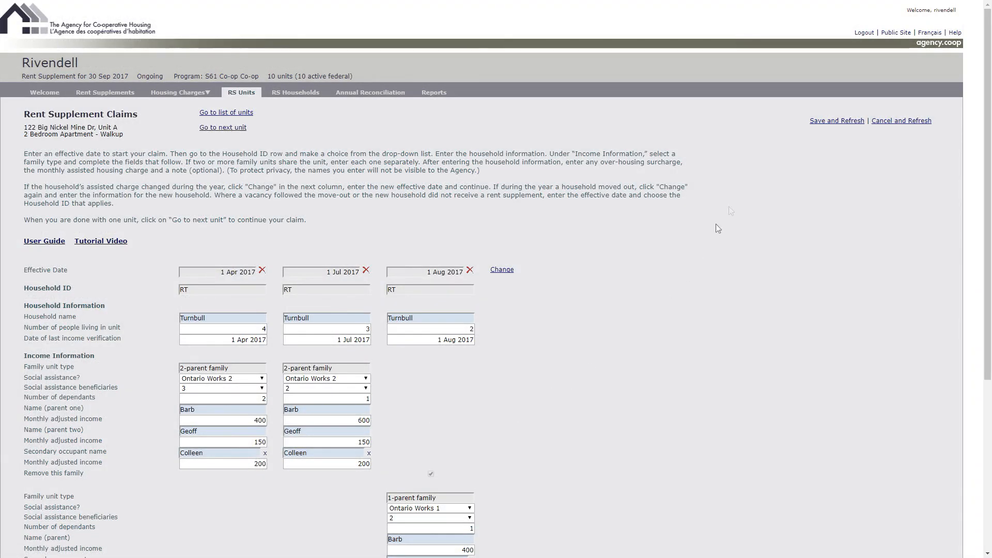
pyautogui.click(833, 123)
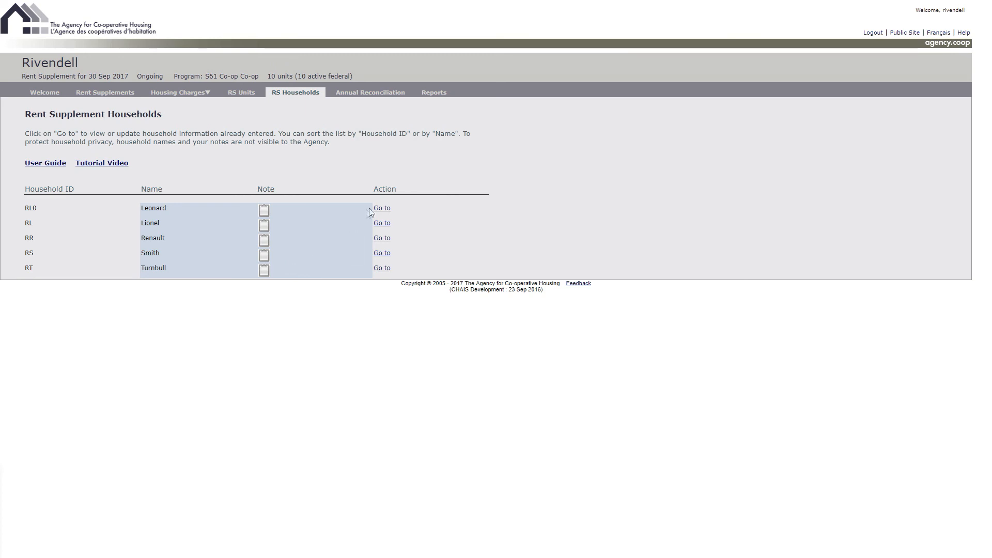
# - View the first listed household's claim, return to the household list, and sort it by name and by household ID
pyautogui.click(382, 208)
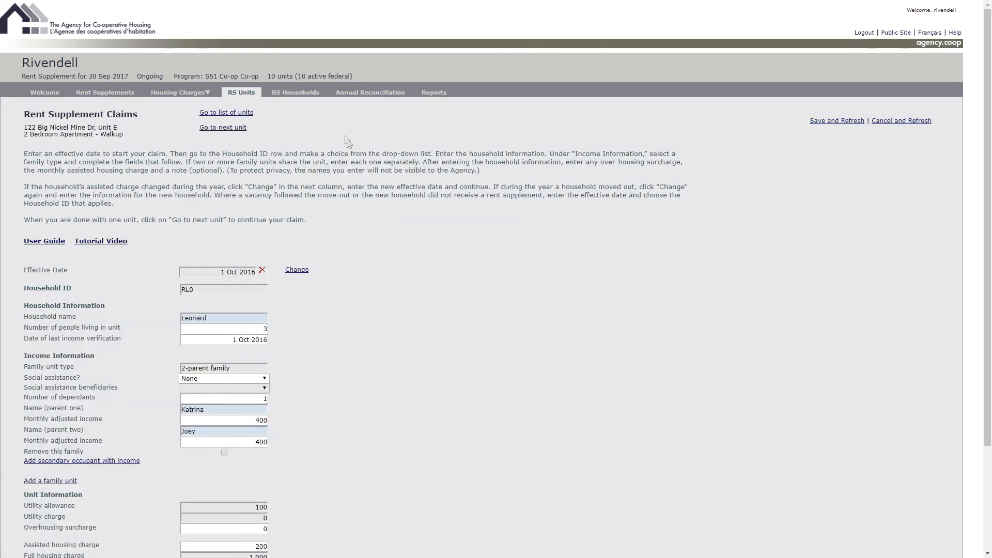
pyautogui.click(295, 93)
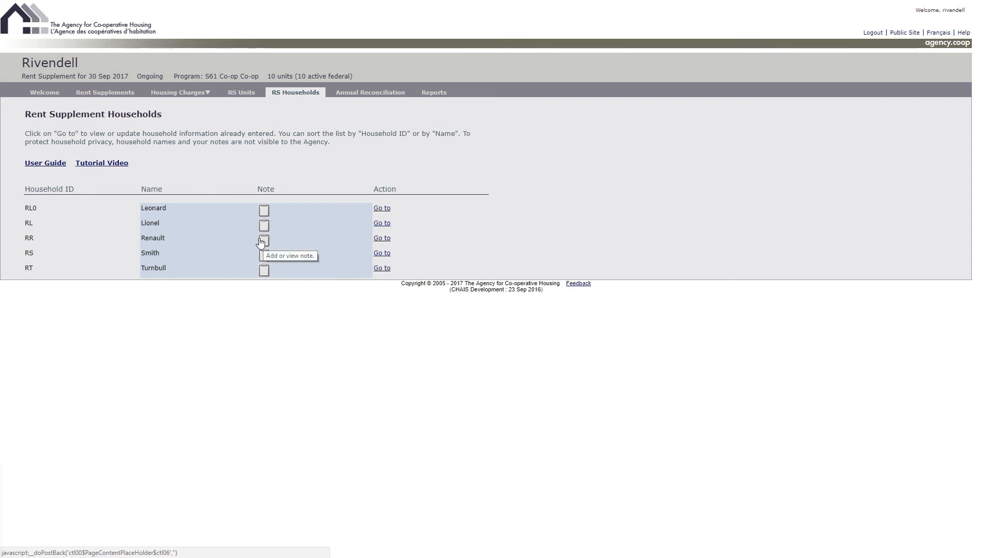
pyautogui.click(149, 194)
pyautogui.click(65, 191)
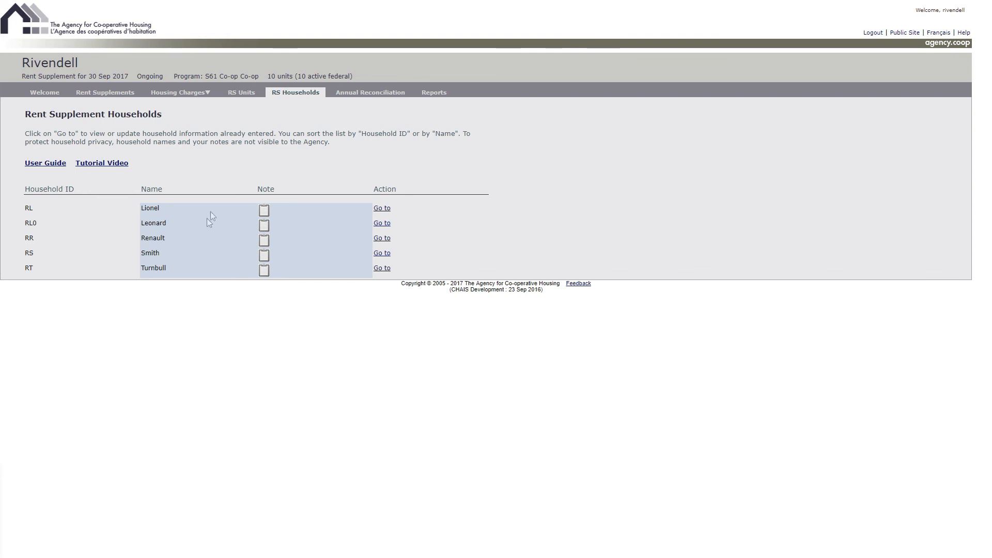
# - Show the rent supplement units list, and collapse and re-expand its inactive and active address groups
pyautogui.click(247, 94)
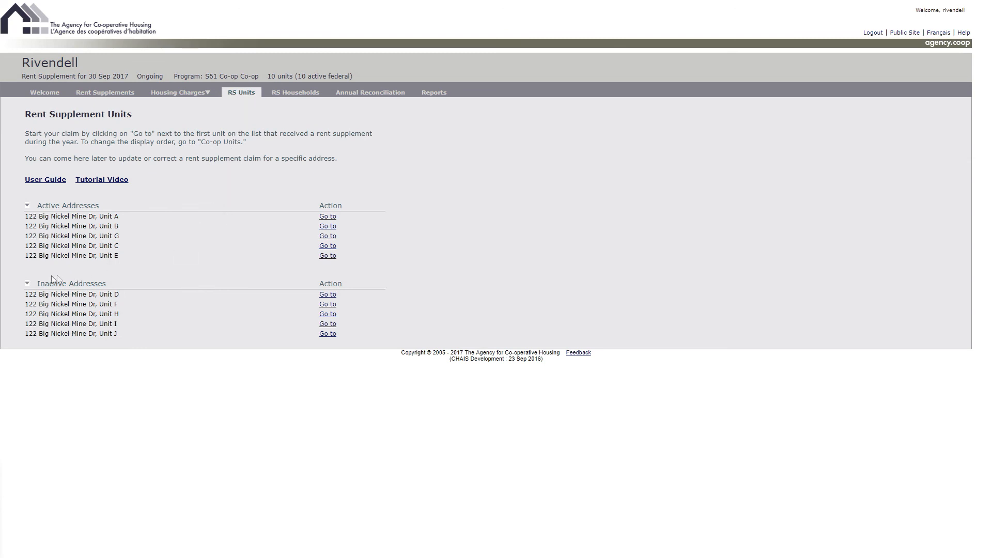
pyautogui.click(27, 285)
pyautogui.click(27, 284)
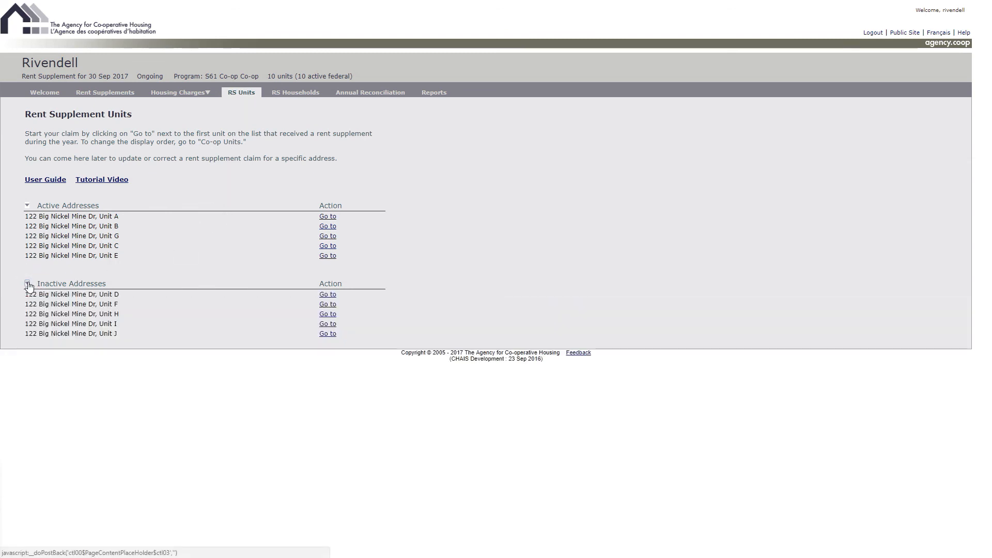
pyautogui.click(28, 205)
pyautogui.click(27, 206)
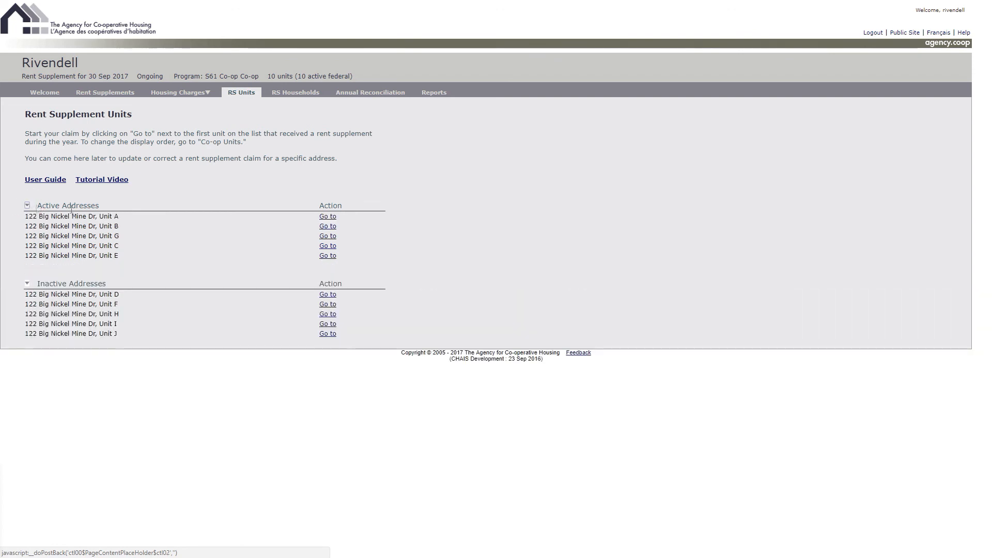